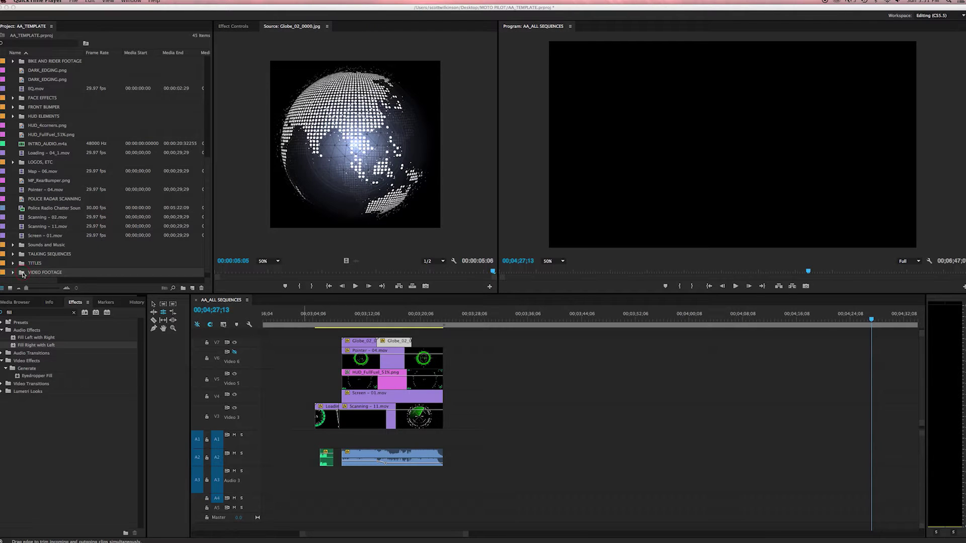
Open the VIDEO FOOTAGE bin from the Project panel as a floating window
{"action": "double_click", "coordinate": [22, 273]}
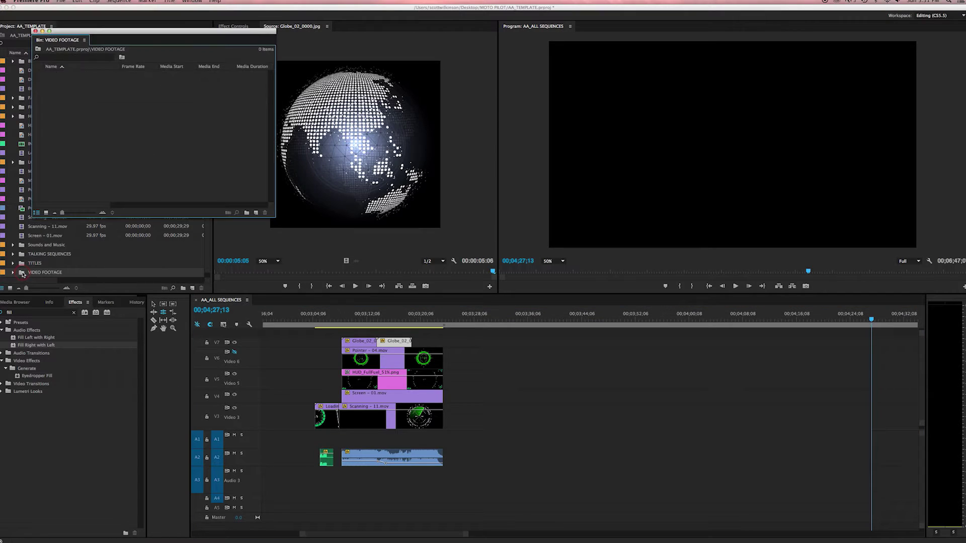
Import the BIKE CAM, CAR CAM and HELMET CAM folders into the empty bin
{"action": "right_click", "coordinate": [52, 85]}
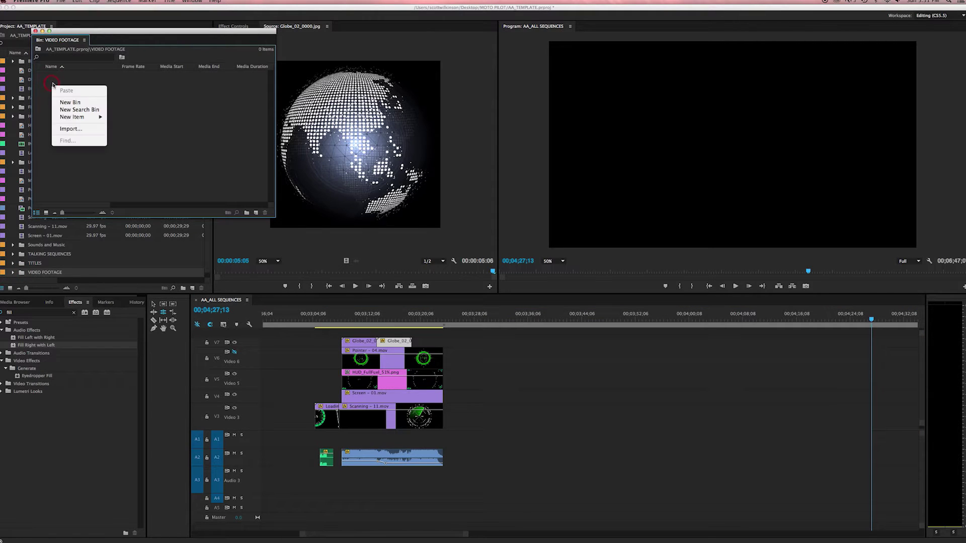
{"action": "left_click", "coordinate": [77, 130]}
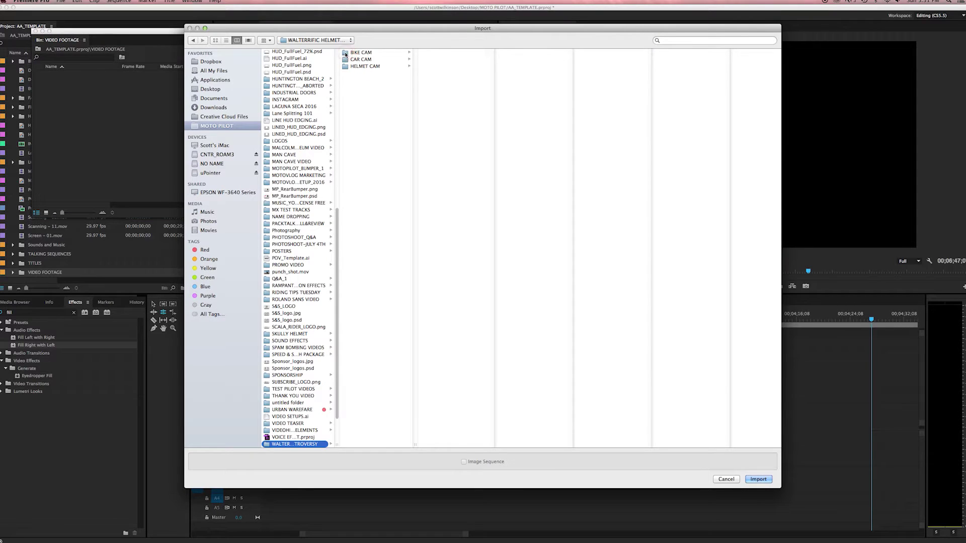
{"action": "left_click", "coordinate": [345, 53]}
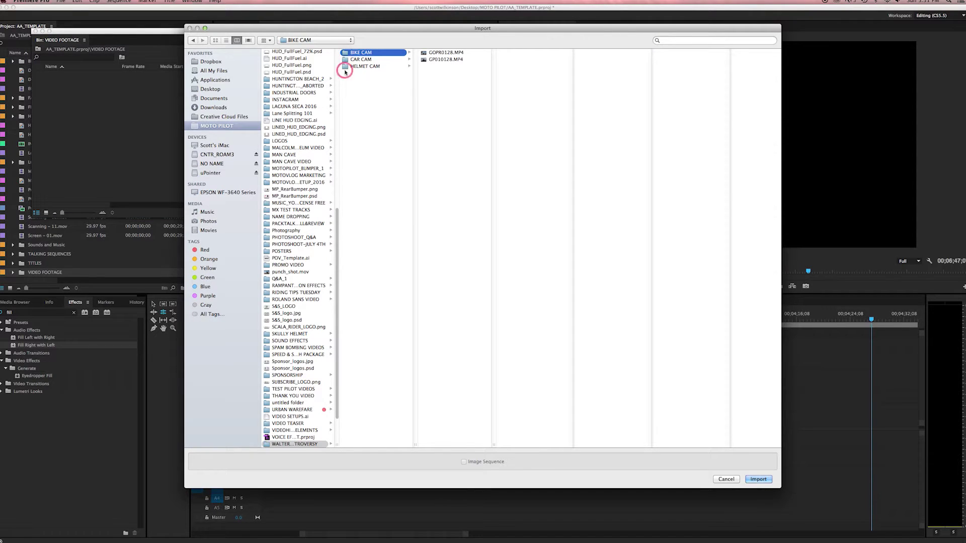
{"action": "left_click", "coordinate": [345, 69], "text": "shift"}
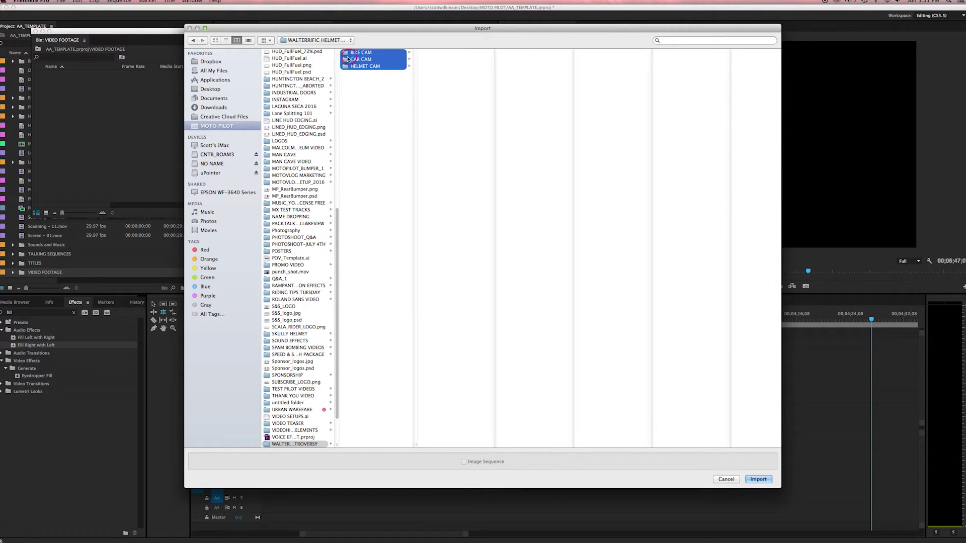
{"action": "left_click", "coordinate": [759, 479]}
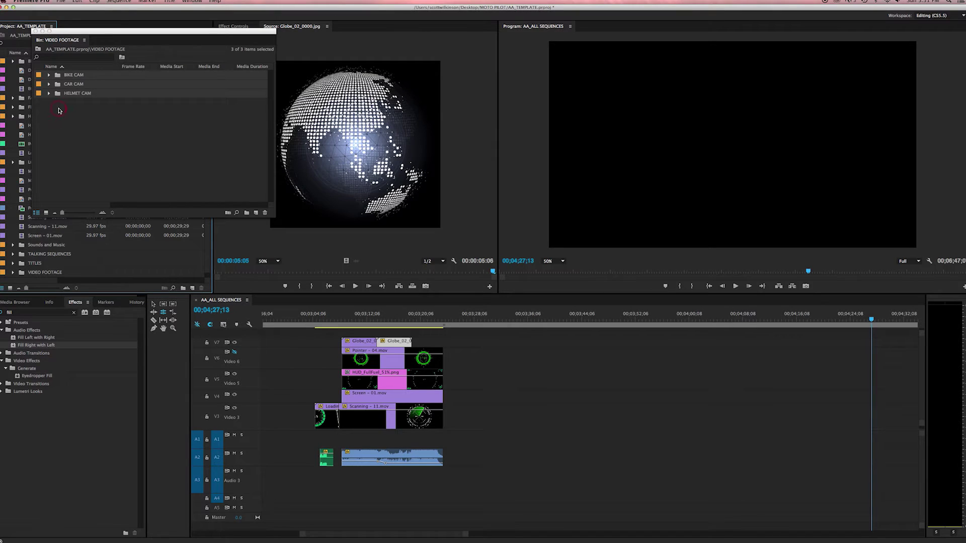
Expand the BIKE CAM, CAR CAM and HELMET CAM folders to show their MP4 clips
{"action": "left_click", "coordinate": [49, 75]}
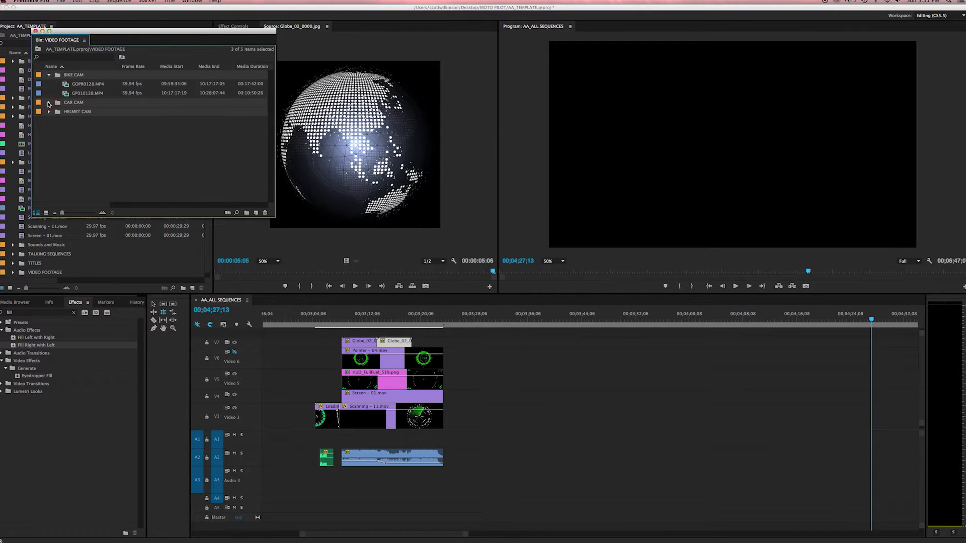
{"action": "left_click", "coordinate": [48, 103]}
{"action": "left_click", "coordinate": [49, 131]}
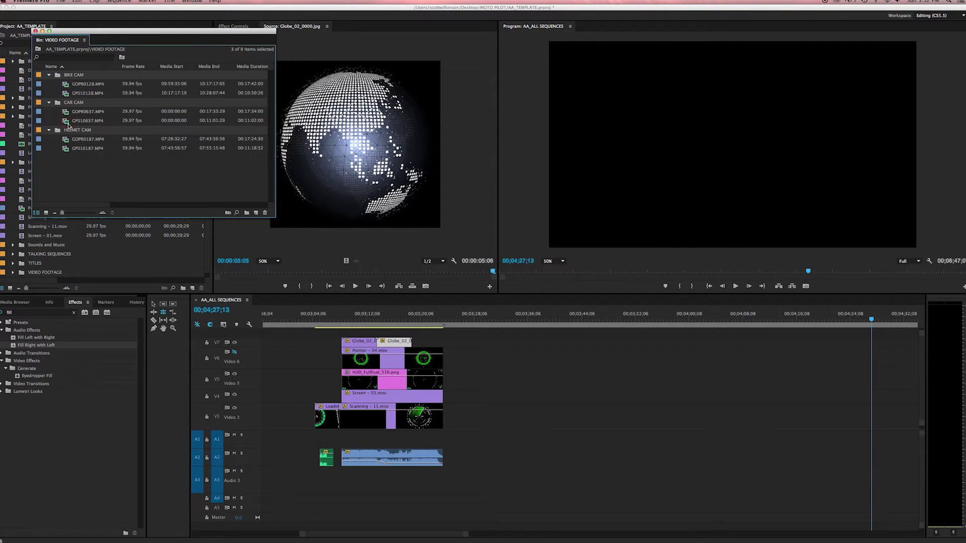
{"action": "mouse_move", "coordinate": [66, 122]}
Move the bin window top-left, narrow it, and load GOPR0128.MP4 in the Source monitor
{"action": "left_click_drag", "start_coordinate": [105, 35], "coordinate": [69, 17]}
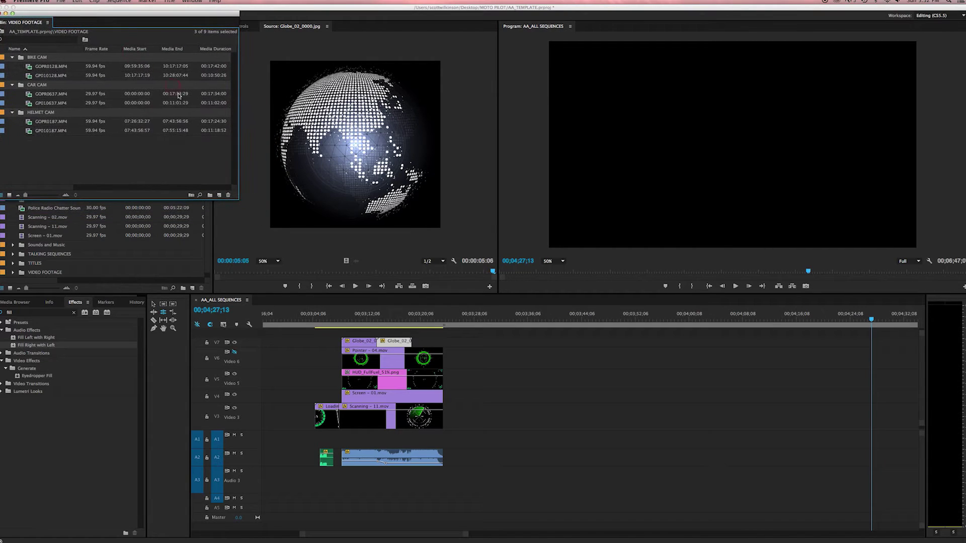
{"action": "left_click_drag", "start_coordinate": [239, 151], "coordinate": [211, 153]}
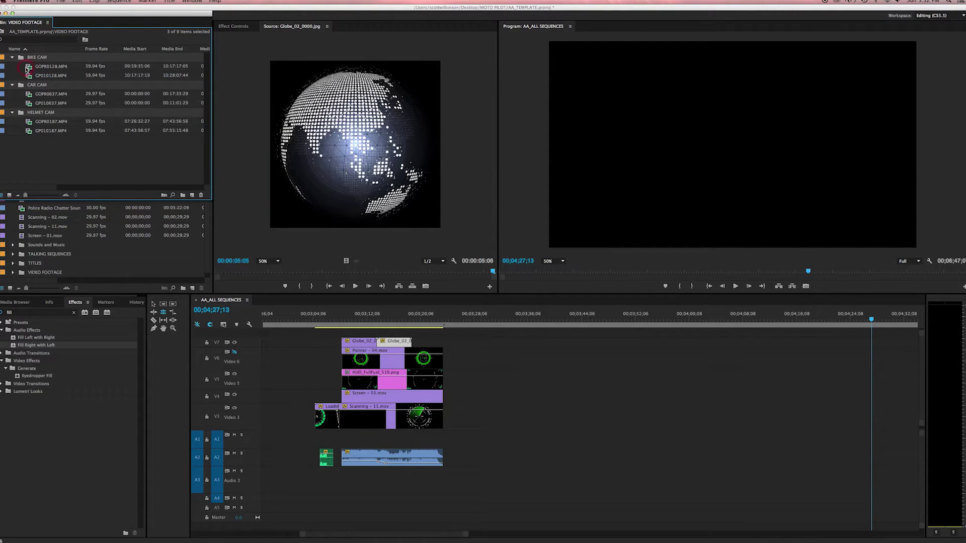
{"action": "left_click", "coordinate": [43, 68]}
{"action": "double_click", "coordinate": [28, 68]}
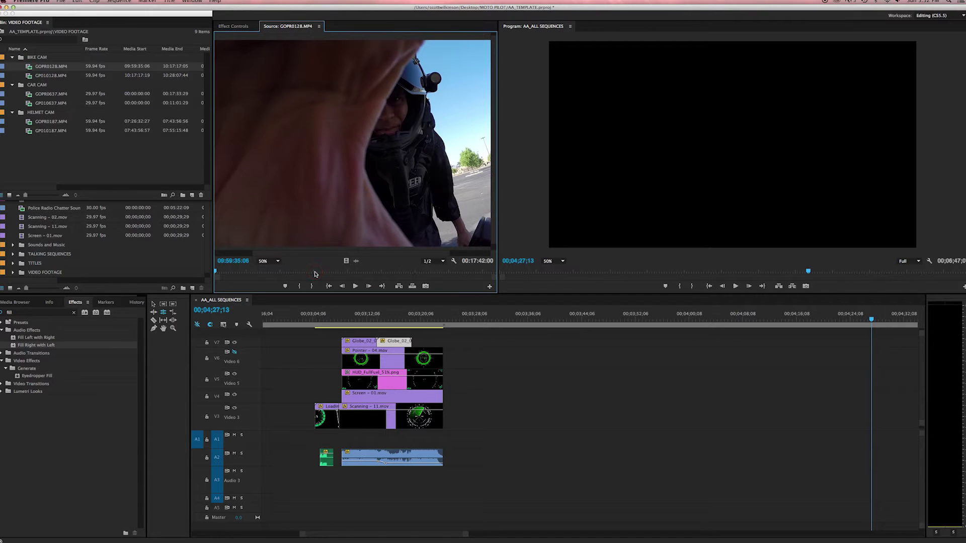
Preview GOPR0128.MP4 with a zoomed-in time ruler, playing from earlier footage
{"action": "key", "text": "XF86AudioRaiseVolume"}
{"action": "left_click", "coordinate": [223, 273]}
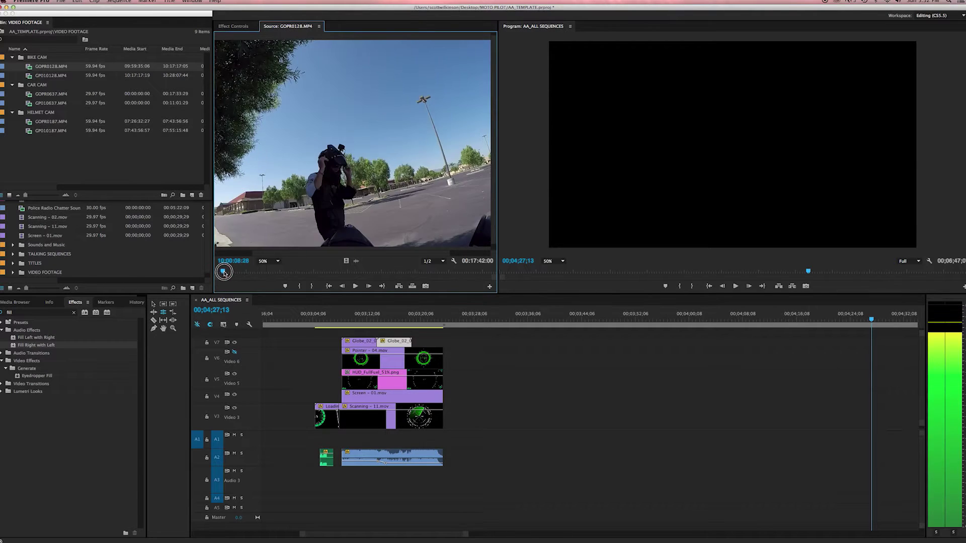
{"action": "left_click", "coordinate": [249, 206]}
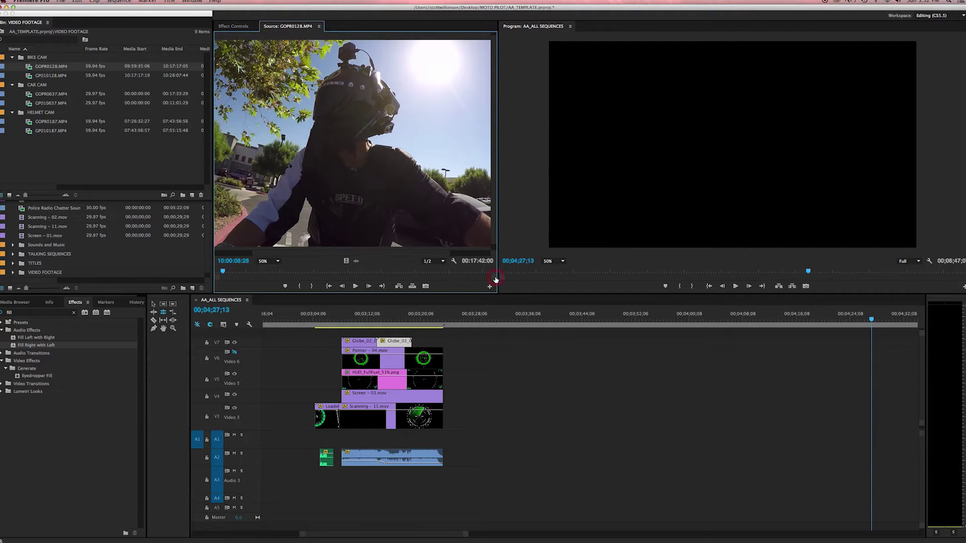
{"action": "left_click_drag", "start_coordinate": [494, 279], "coordinate": [448, 280]}
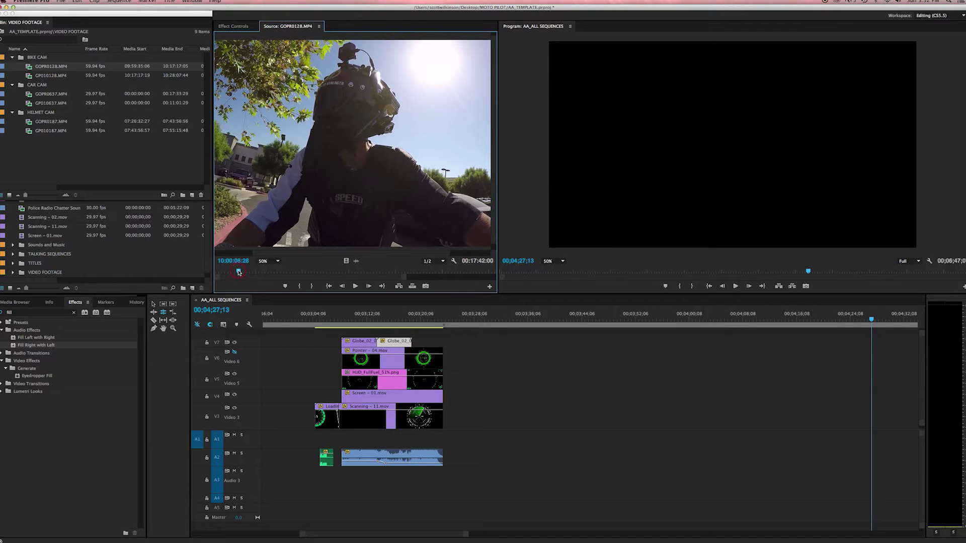
{"action": "left_click_drag", "start_coordinate": [238, 271], "coordinate": [219, 272]}
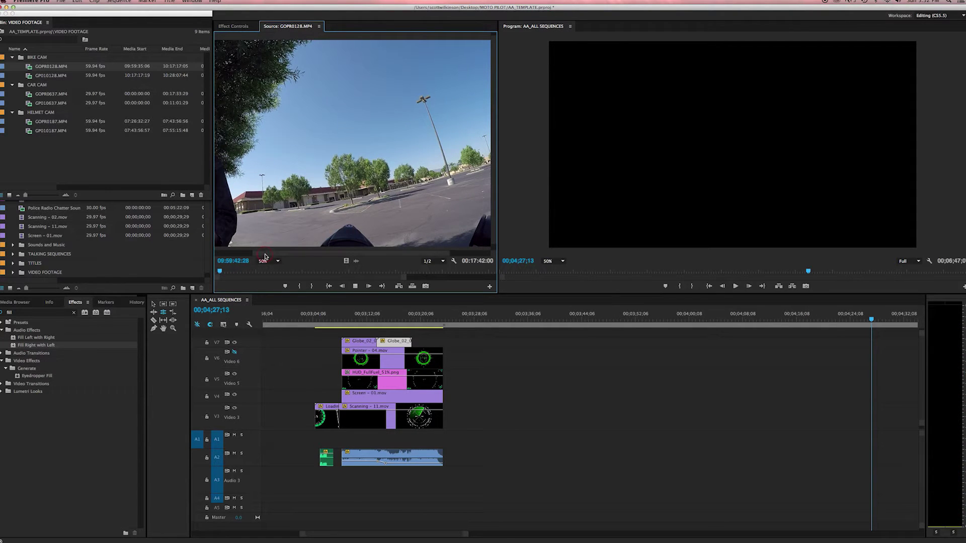
{"action": "key", "text": "space"}
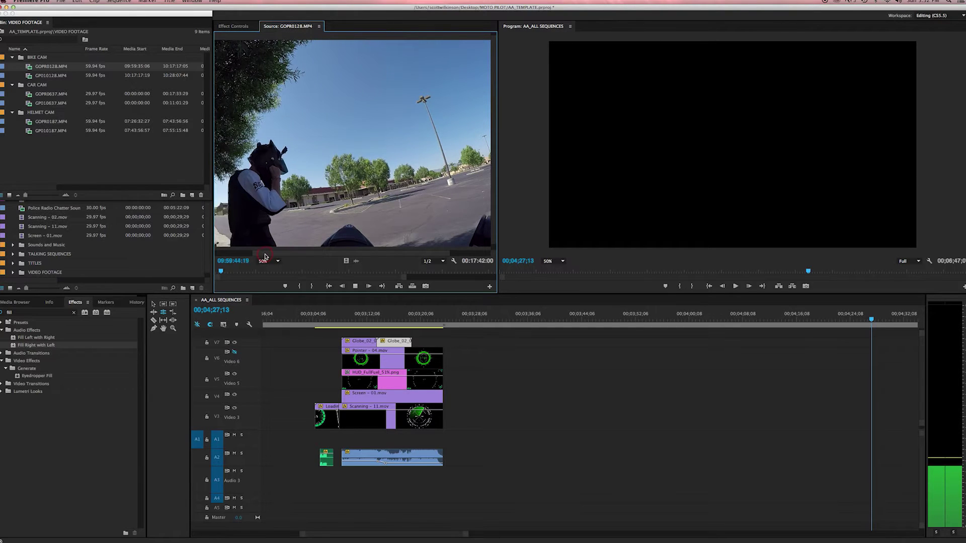
{"action": "key", "text": "XF86AudioLowerVolume"}
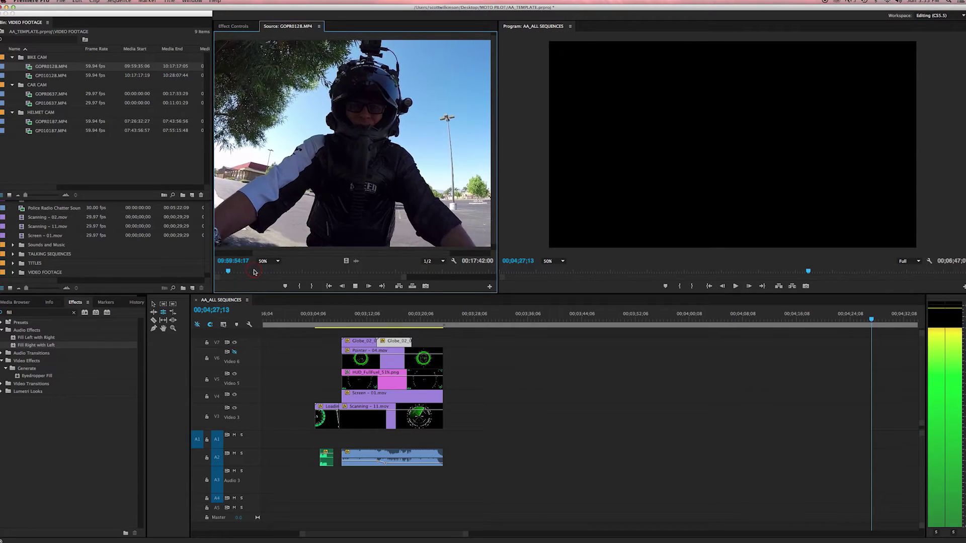
Add a marker at the exact sync frame near 09:59:53, then load GOPR0637.MP4
{"action": "left_click", "coordinate": [328, 285]}
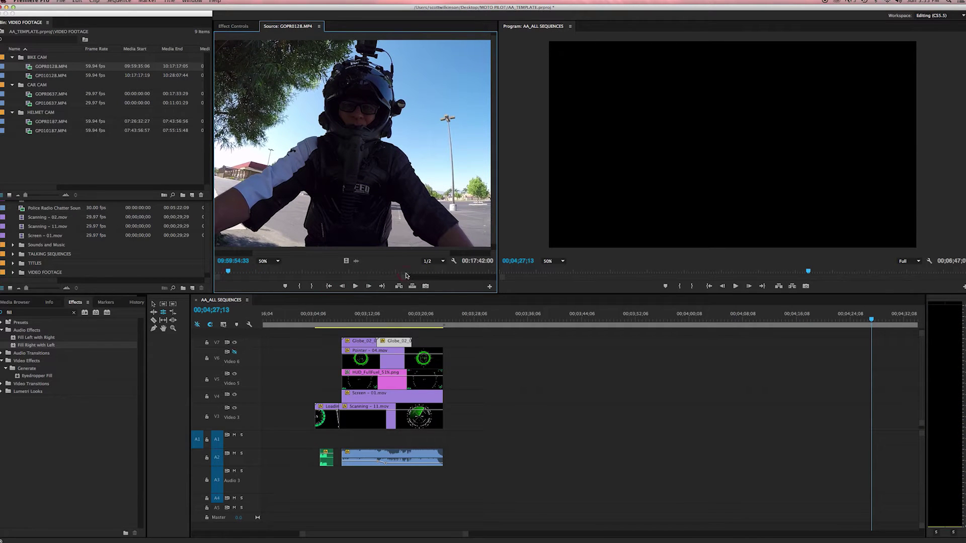
{"action": "left_click_drag", "start_coordinate": [403, 279], "coordinate": [378, 280]}
{"action": "left_click", "coordinate": [238, 272]}
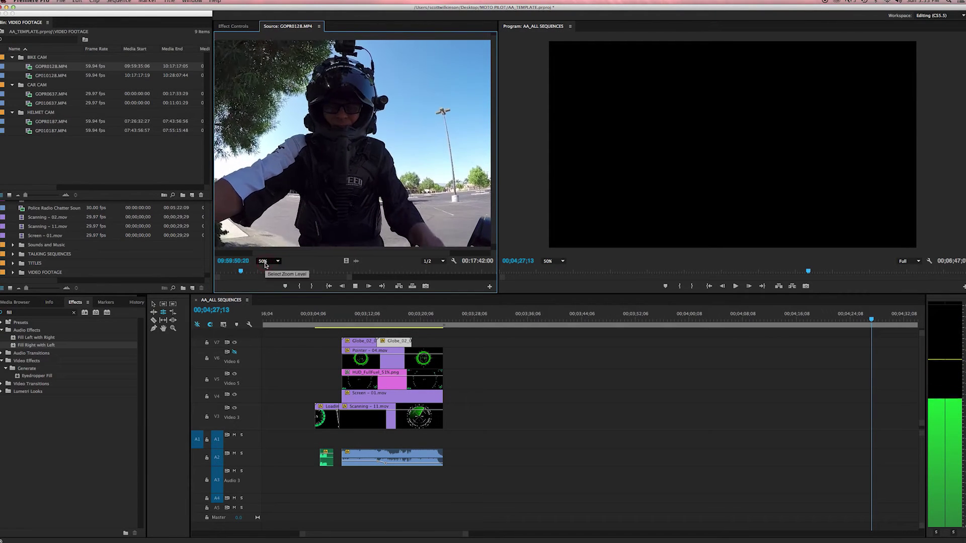
{"action": "left_click", "coordinate": [245, 272]}
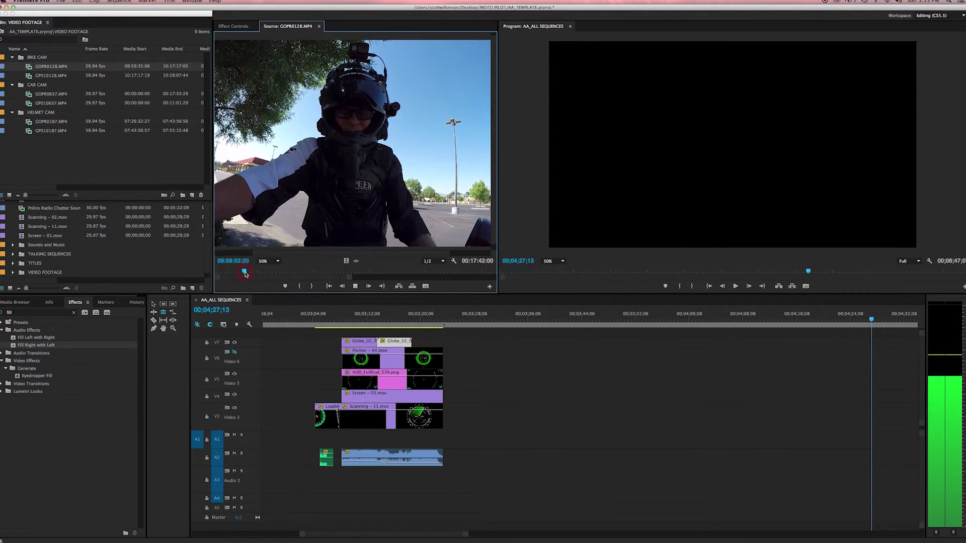
{"action": "left_click", "coordinate": [247, 275]}
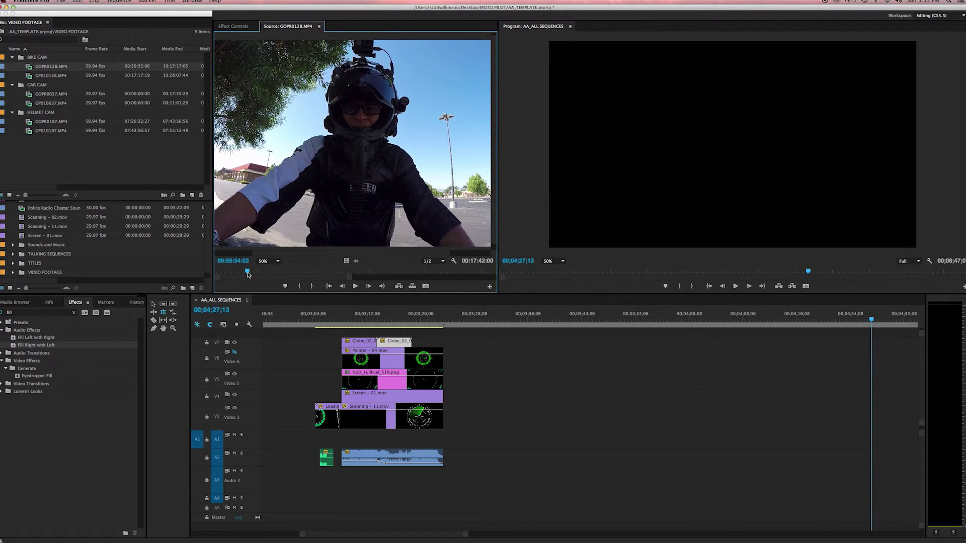
{"action": "left_click", "coordinate": [246, 273]}
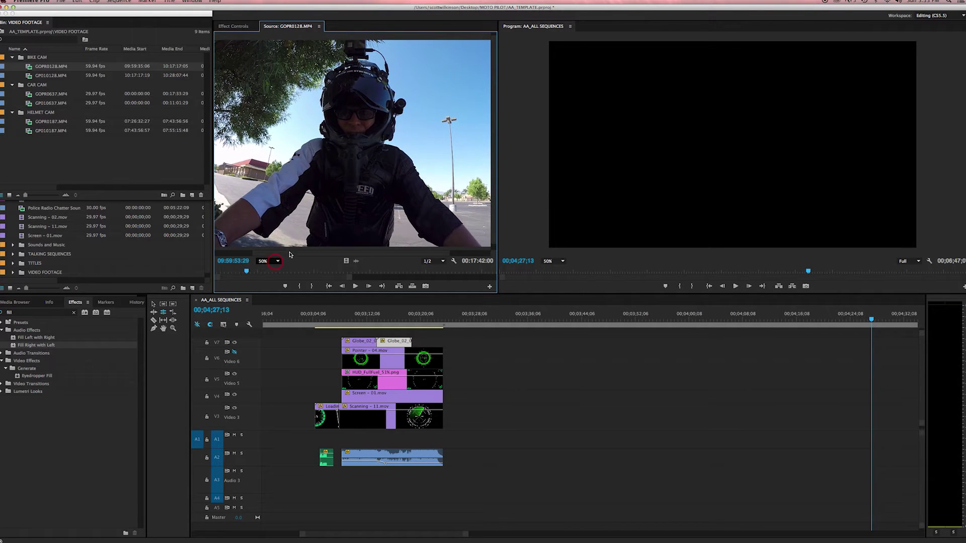
{"action": "left_click", "coordinate": [285, 286]}
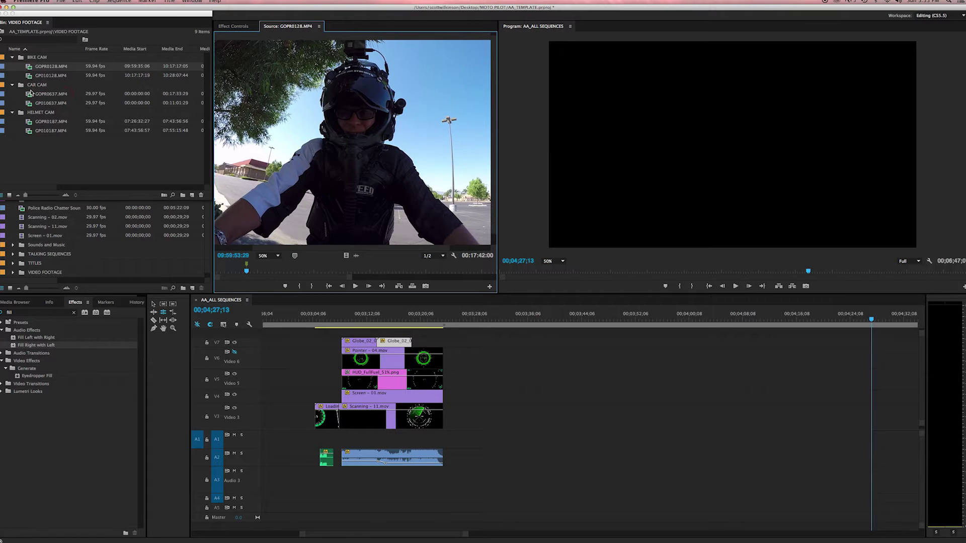
{"action": "double_click", "coordinate": [29, 95]}
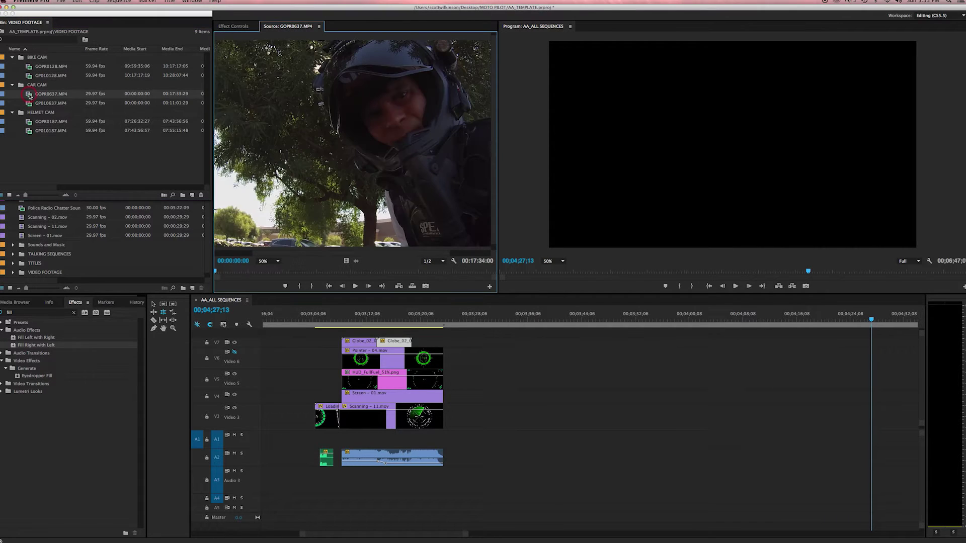
Play GOPR0637.MP4 with a zoomed ruler and add a marker at its sync point near 00:00:13
{"action": "left_click_drag", "start_coordinate": [219, 274], "coordinate": [217, 273]}
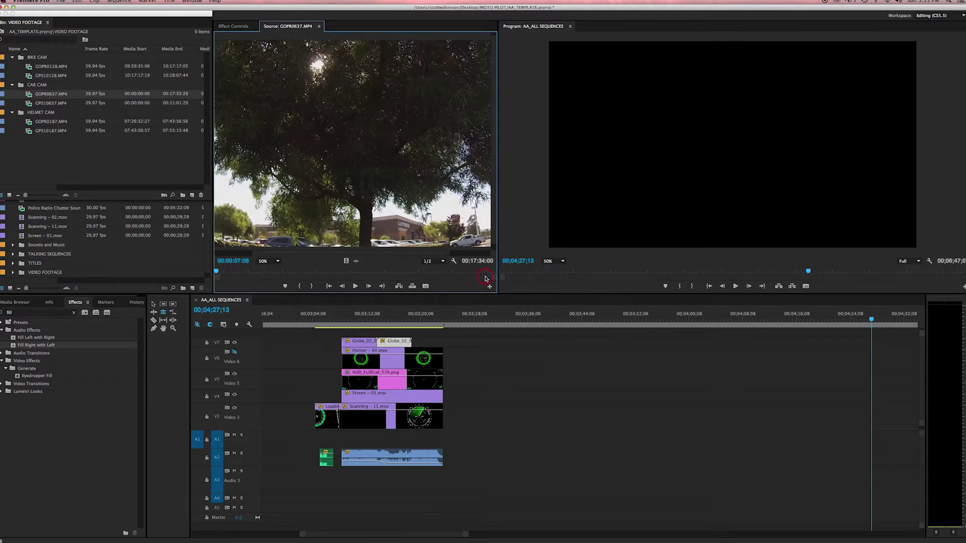
{"action": "left_click_drag", "start_coordinate": [493, 277], "coordinate": [324, 277]}
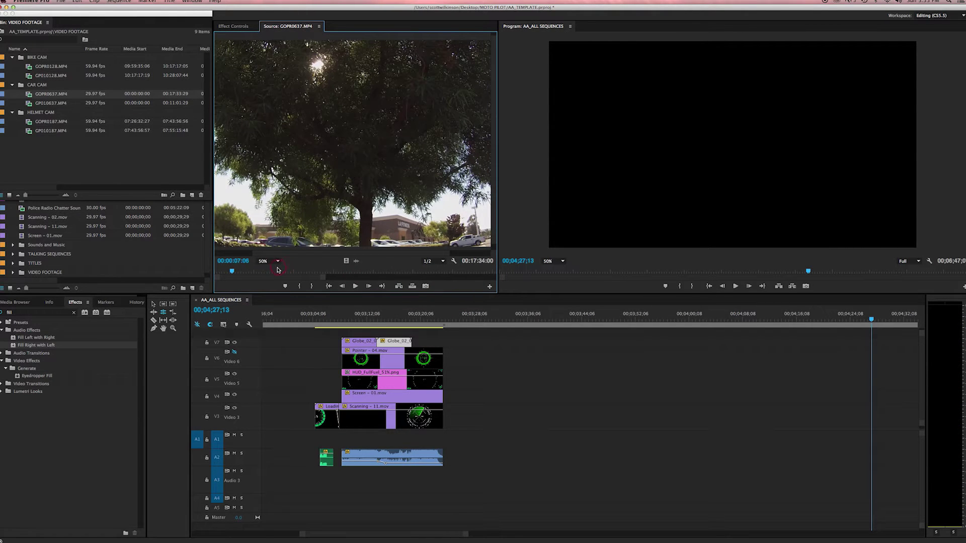
{"action": "key", "text": "space"}
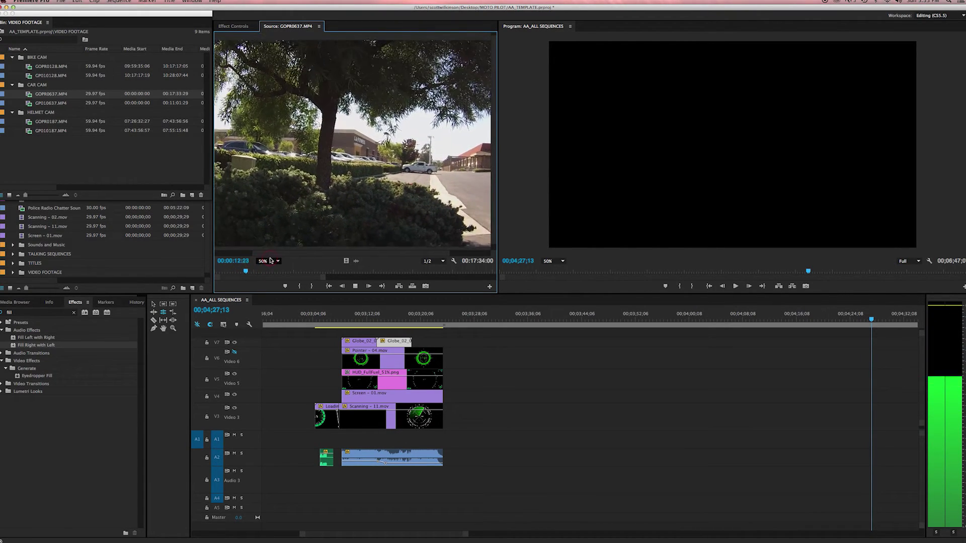
{"action": "left_click", "coordinate": [249, 274]}
{"action": "left_click_drag", "start_coordinate": [247, 273], "coordinate": [246, 272]}
{"action": "key", "text": "space"}
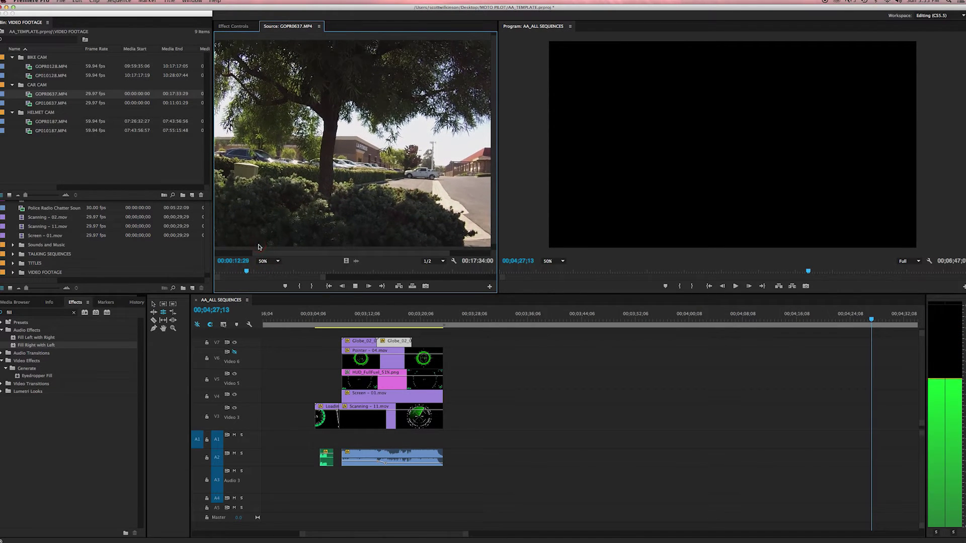
{"action": "left_click", "coordinate": [285, 287]}
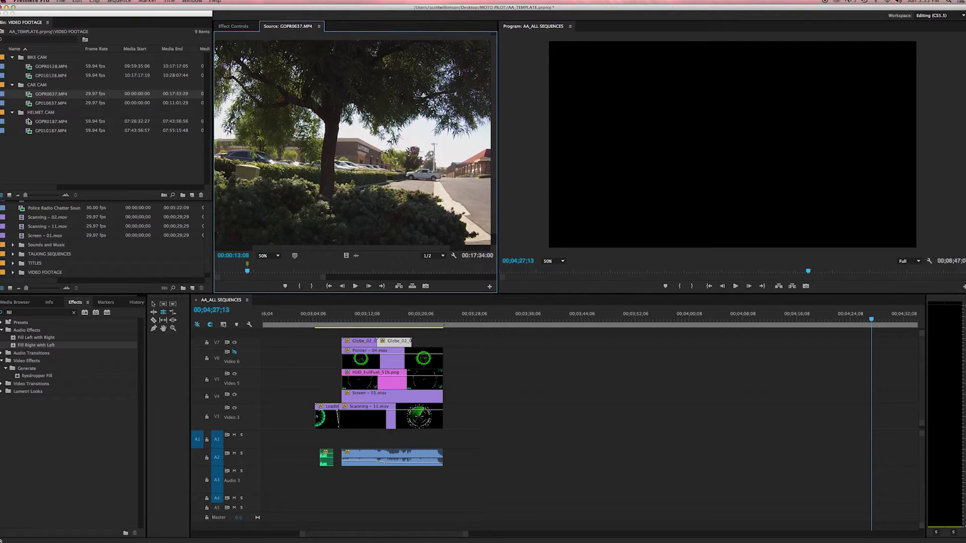
Load the helmet-cam clip GOPR0187.MP4, then play, stop and replay it around the sync moment
{"action": "double_click", "coordinate": [28, 123]}
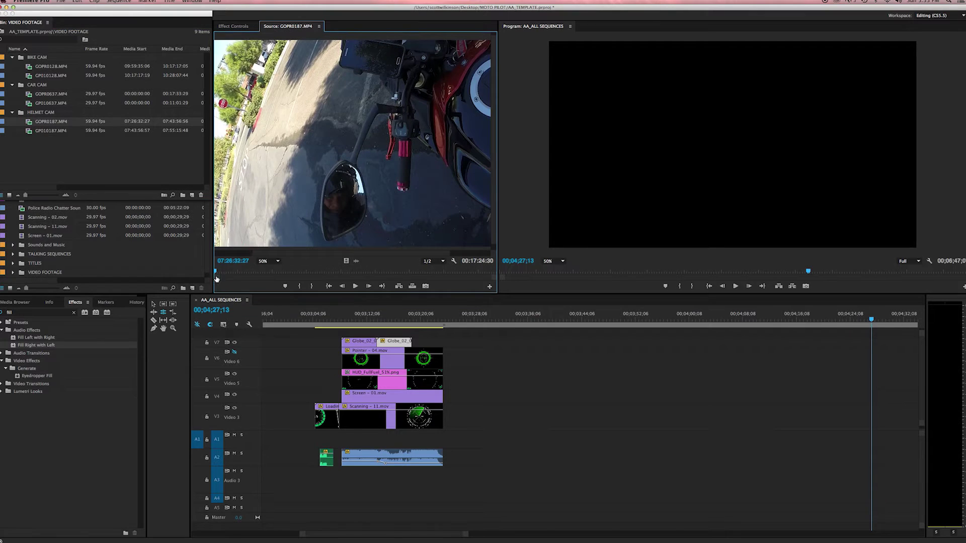
{"action": "left_click_drag", "start_coordinate": [216, 271], "coordinate": [220, 272]}
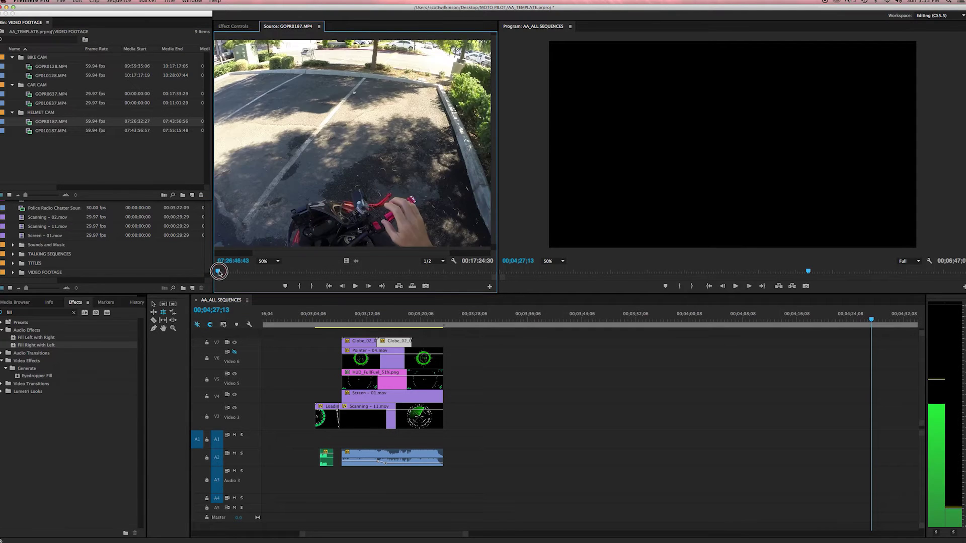
{"action": "key", "text": "space"}
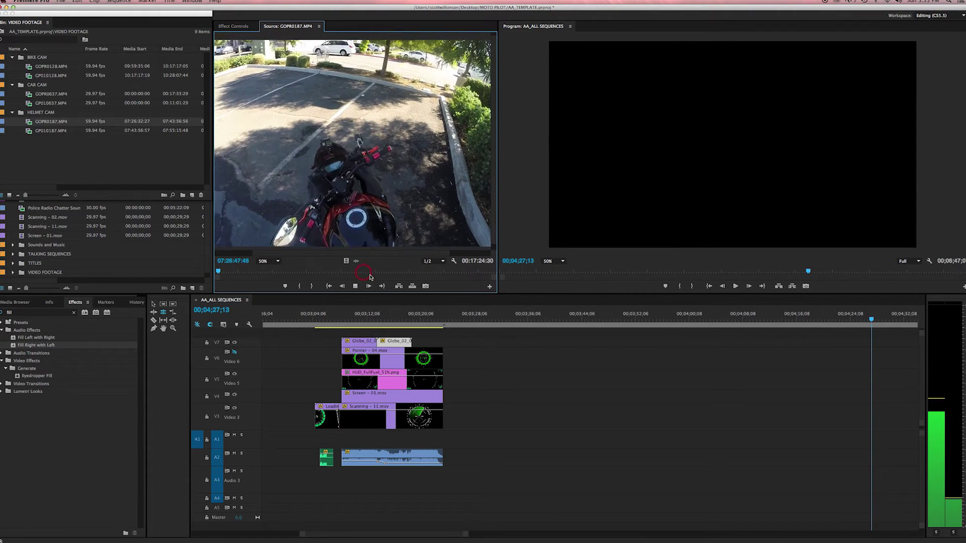
{"action": "left_click_drag", "start_coordinate": [491, 277], "coordinate": [425, 284]}
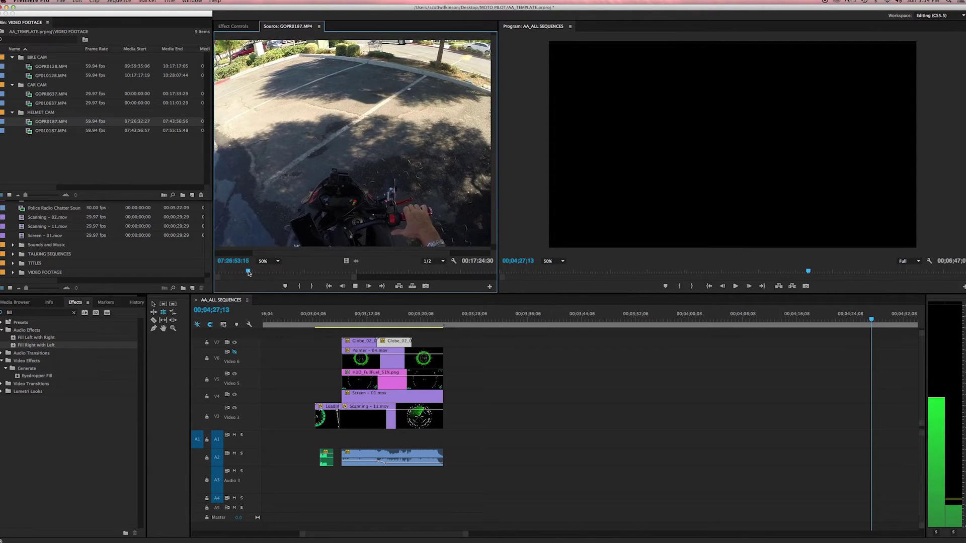
{"action": "key", "text": "XF86AudioRaiseVolume"}
{"action": "left_click", "coordinate": [249, 272]}
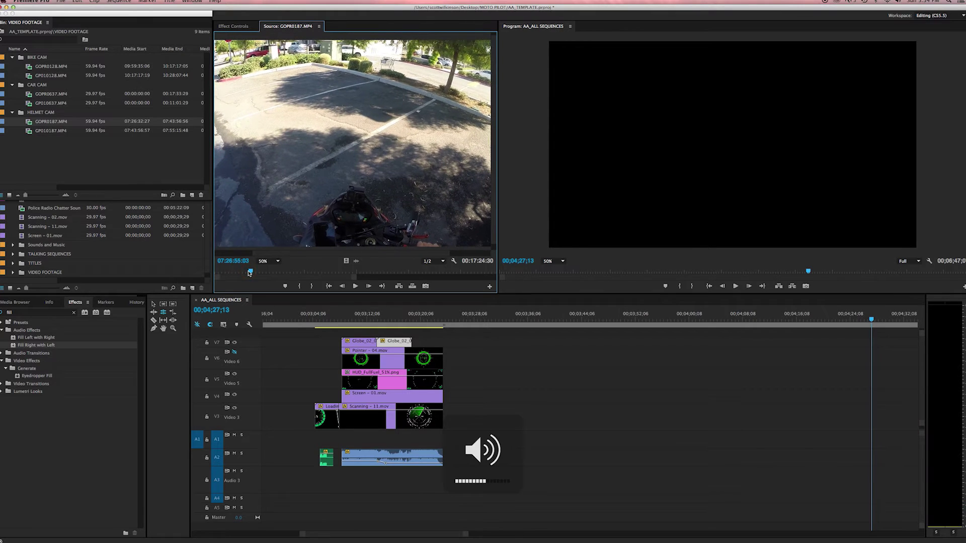
{"action": "left_click_drag", "start_coordinate": [249, 272], "coordinate": [264, 266]}
{"action": "key", "text": "space"}
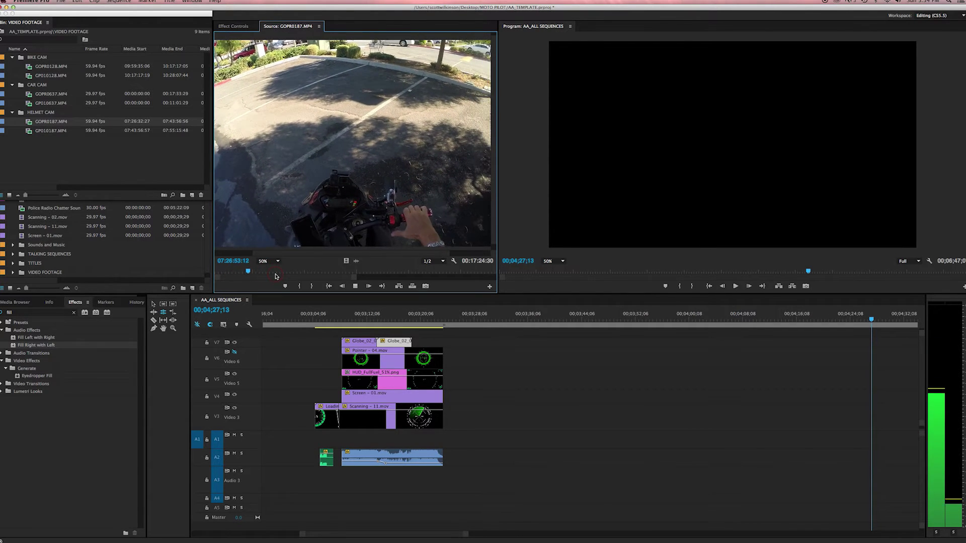
{"action": "key", "text": "space"}
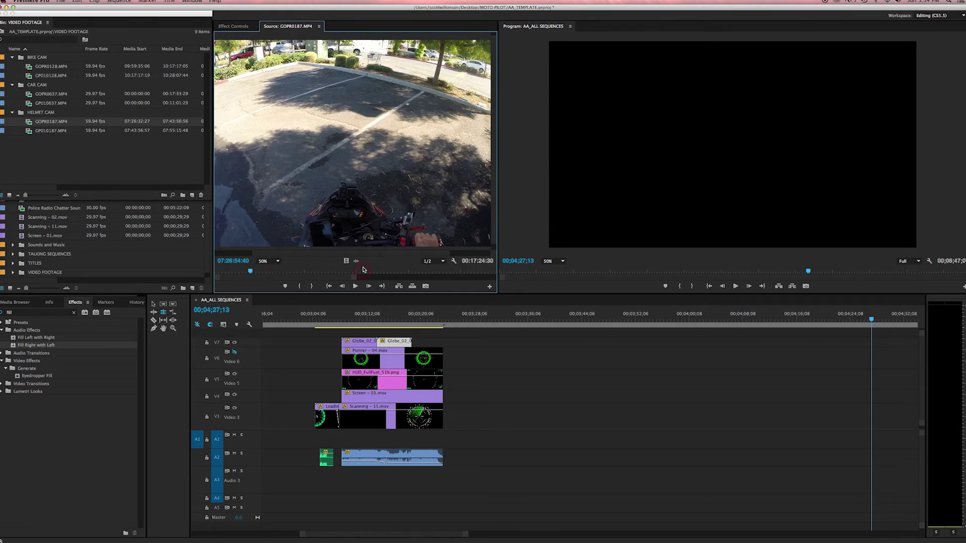
{"action": "left_click", "coordinate": [250, 270]}
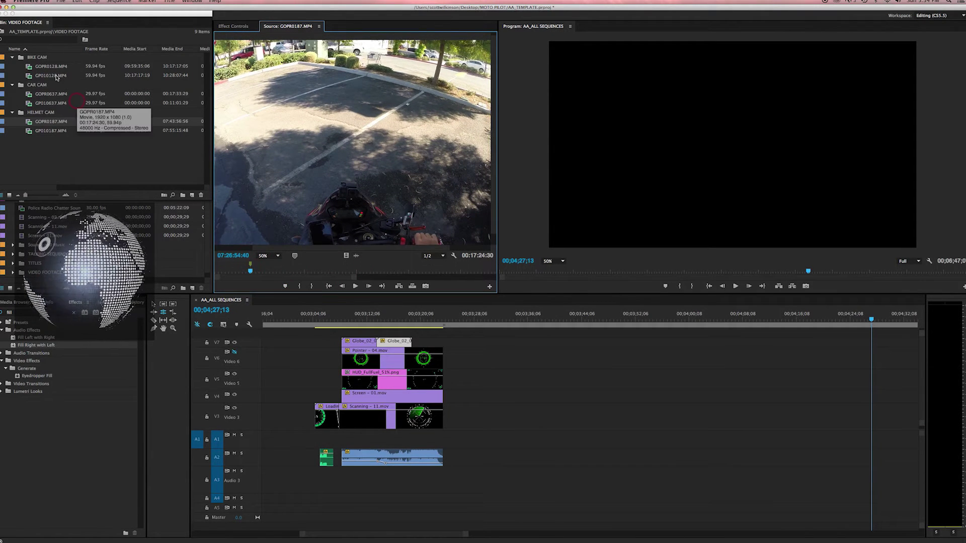
{"action": "left_click", "coordinate": [50, 120]}
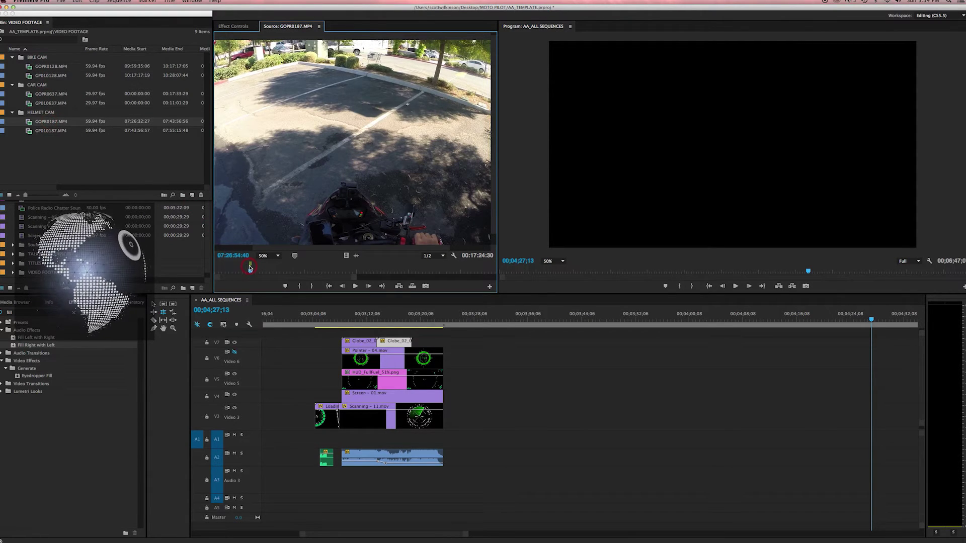
Select the helmet, car and bike camera clips and start Create Multi-Camera Source Sequence
{"action": "left_click", "coordinate": [45, 145]}
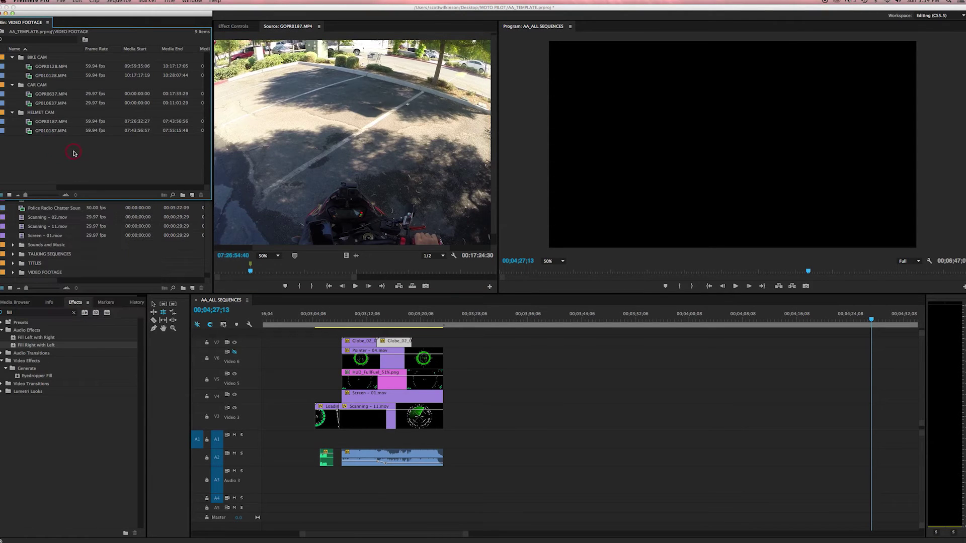
{"action": "left_click", "coordinate": [30, 123]}
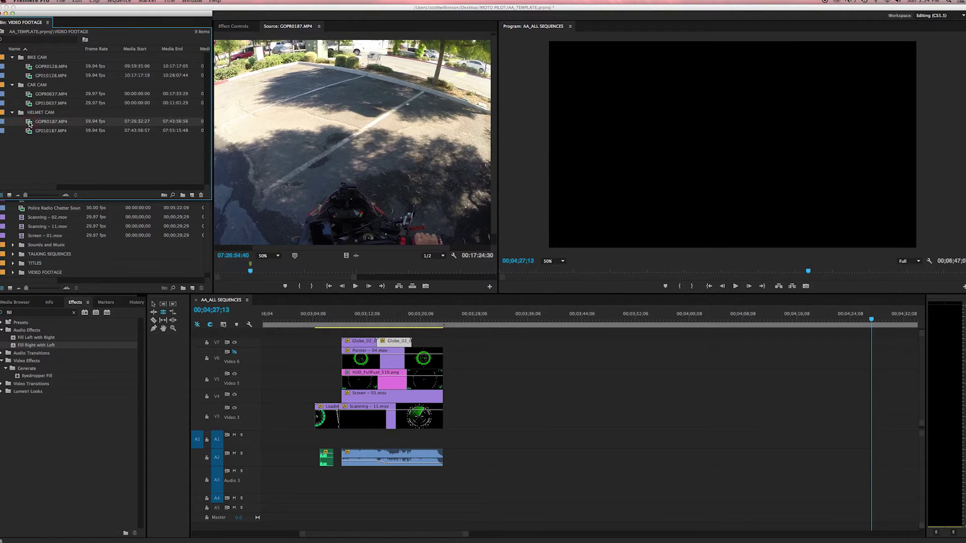
{"action": "left_click", "coordinate": [28, 94], "text": "super"}
{"action": "left_click", "coordinate": [29, 66], "text": "super"}
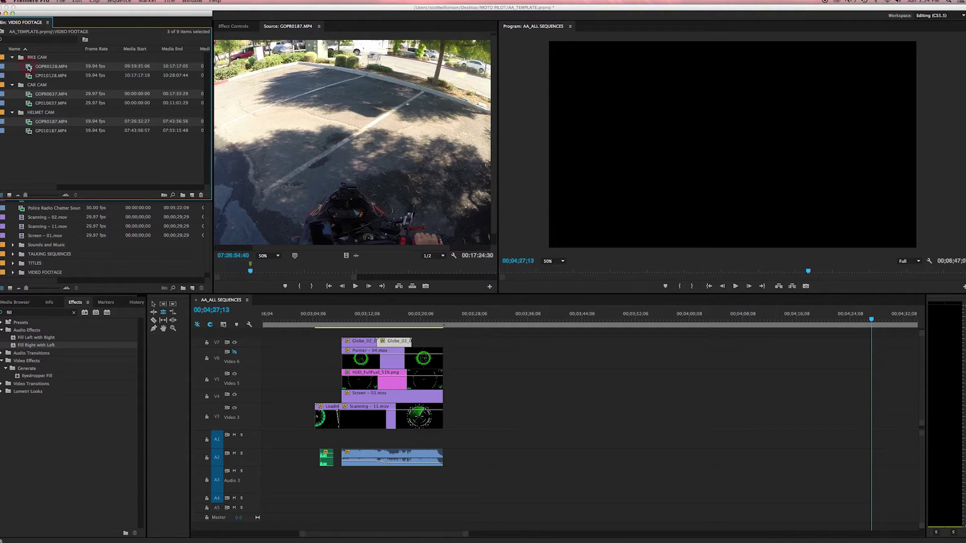
{"action": "right_click", "coordinate": [29, 67]}
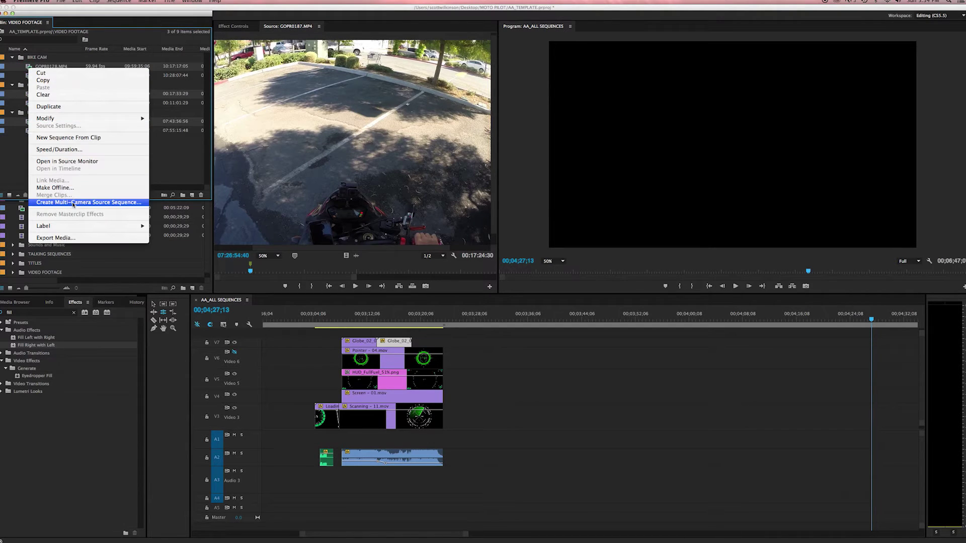
{"action": "left_click", "coordinate": [124, 203]}
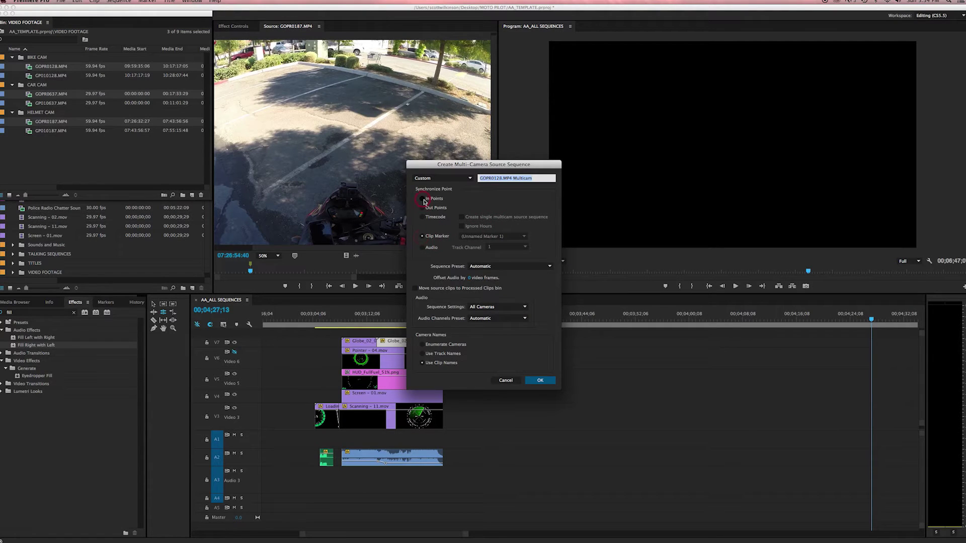
Set the synchronize point to Clip Marker
{"action": "left_click", "coordinate": [425, 216]}
{"action": "left_click", "coordinate": [422, 201]}
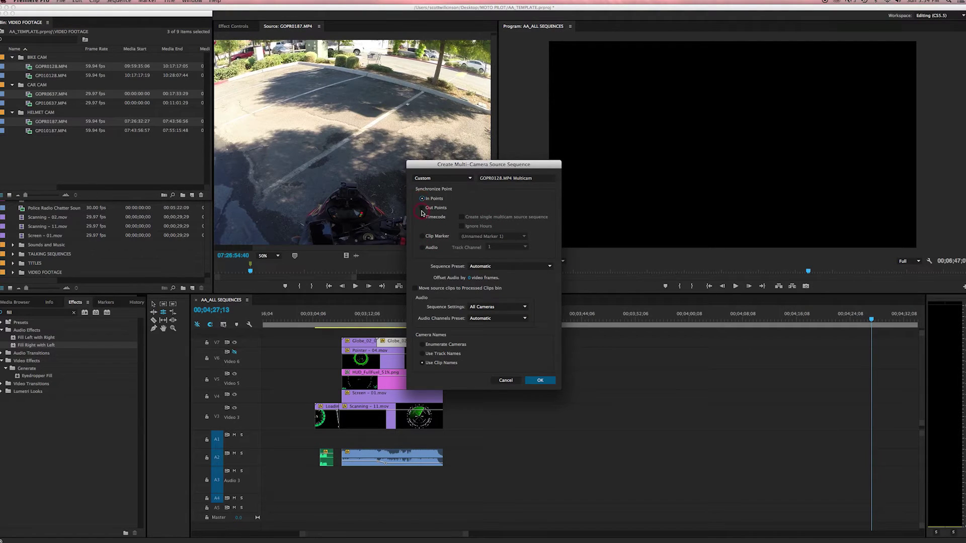
{"action": "left_click", "coordinate": [424, 217]}
{"action": "left_click", "coordinate": [423, 237]}
{"action": "left_click", "coordinate": [422, 238]}
{"action": "left_click", "coordinate": [260, 254]}
{"action": "left_click", "coordinate": [283, 223]}
Rename the sequence to Multicam_1 and confirm its creation
{"action": "left_click", "coordinate": [509, 179]}
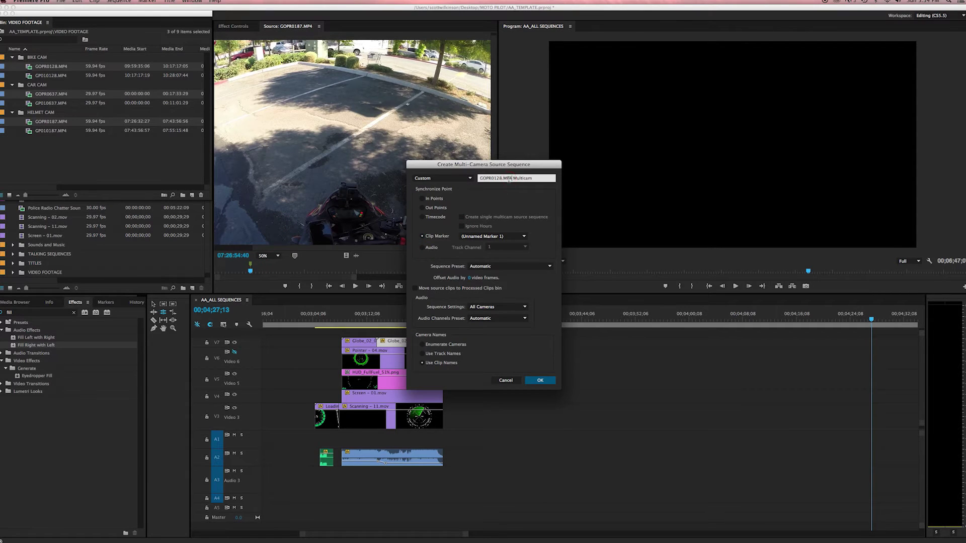
{"action": "left_click", "coordinate": [502, 178]}
{"action": "left_click_drag", "start_coordinate": [513, 178], "coordinate": [478, 178]}
{"action": "key", "text": "BackSpace"}
{"action": "left_click", "coordinate": [522, 186]}
{"action": "type", "text": "_1"}
{"action": "left_click", "coordinate": [472, 227]}
{"action": "left_click", "coordinate": [535, 356]}
{"action": "left_click", "coordinate": [539, 380]}
Select Multicam_1 in the bin, then clear the bin selection
{"action": "left_click", "coordinate": [41, 149]}
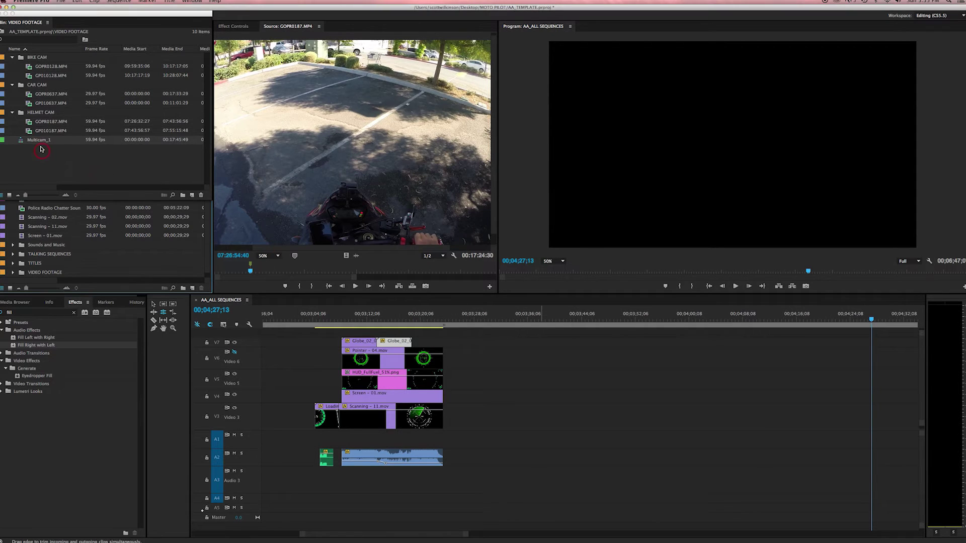
{"action": "left_click", "coordinate": [25, 142]}
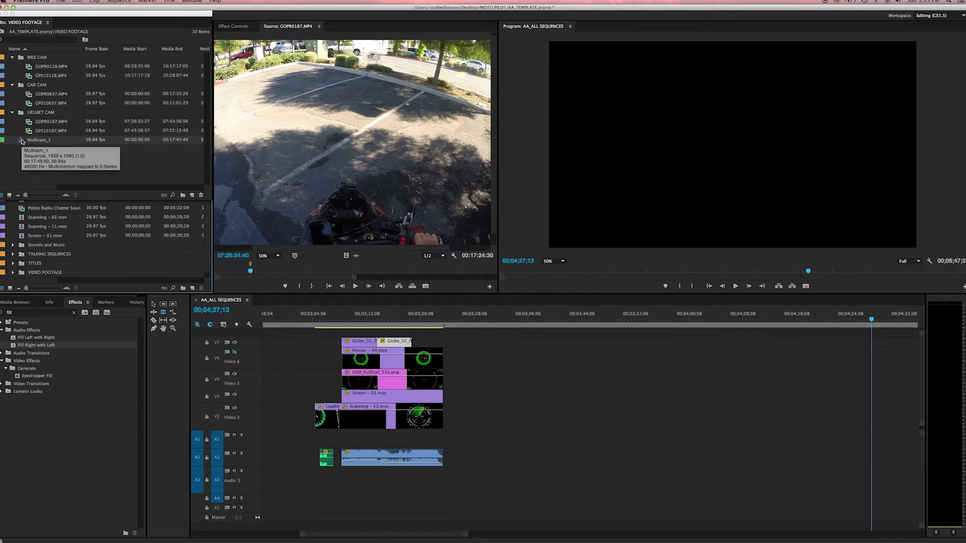
{"action": "left_click", "coordinate": [28, 159]}
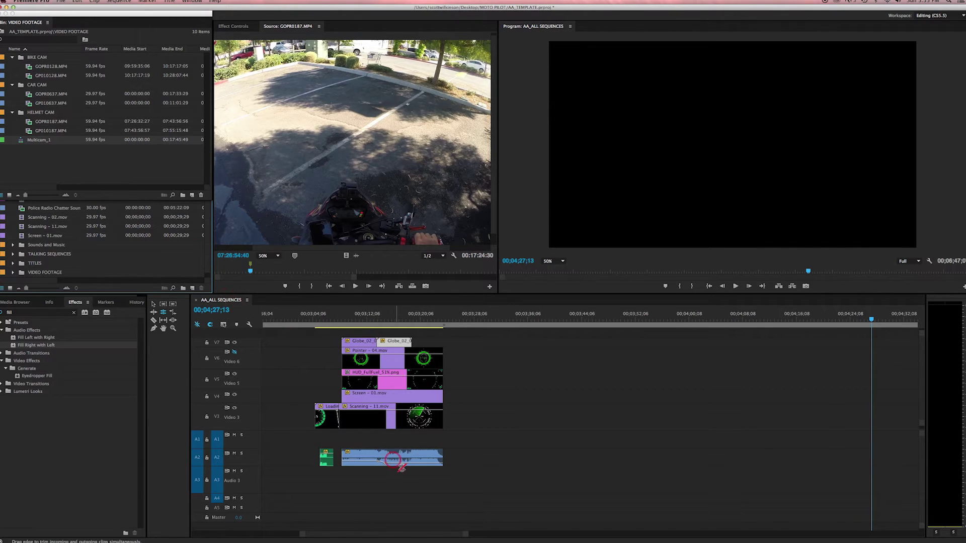
{"action": "left_click", "coordinate": [323, 329]}
{"action": "left_click", "coordinate": [28, 150]}
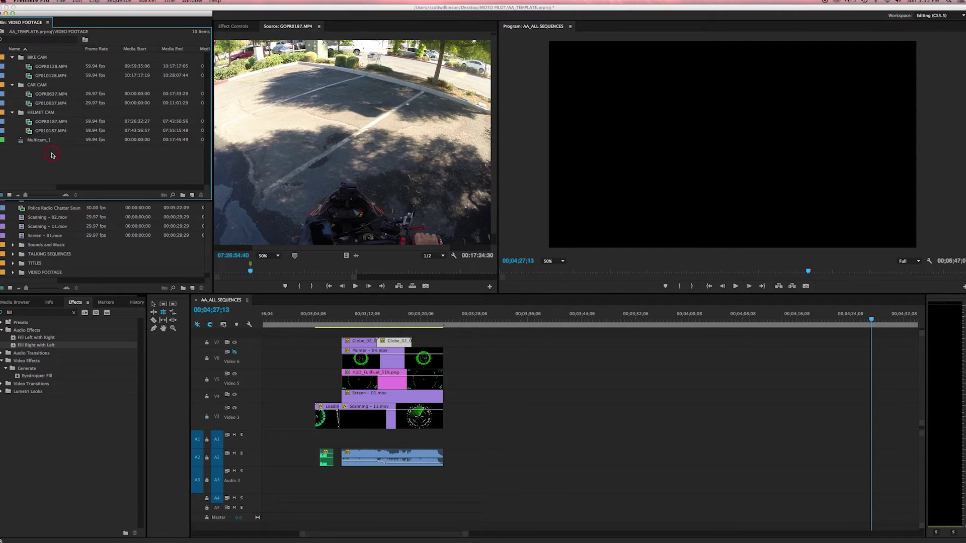
Create a new sequence named Sequence_1 with Cmd+N
{"action": "key", "text": "super+n"}
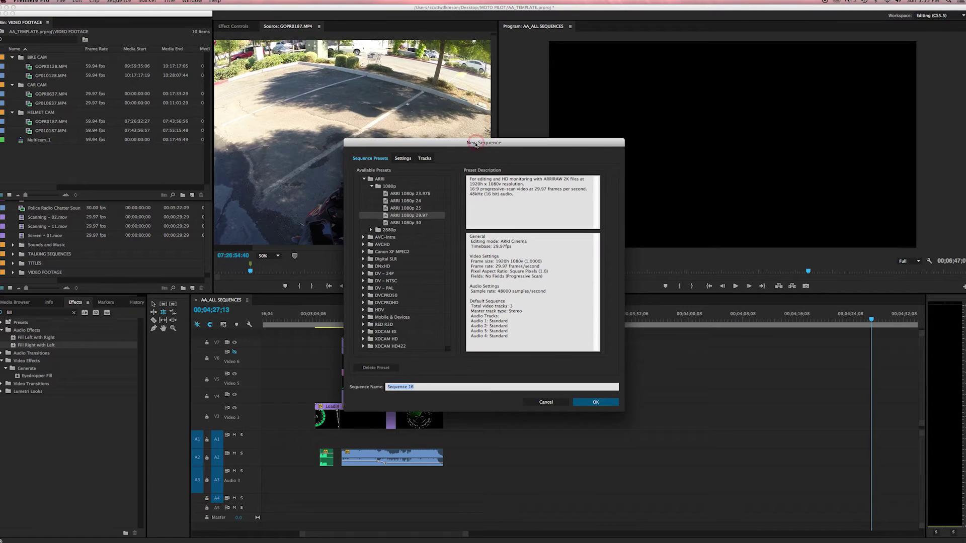
{"action": "left_click_drag", "start_coordinate": [421, 387], "coordinate": [408, 387]}
{"action": "type", "text": "_1"}
{"action": "left_click", "coordinate": [596, 402]}
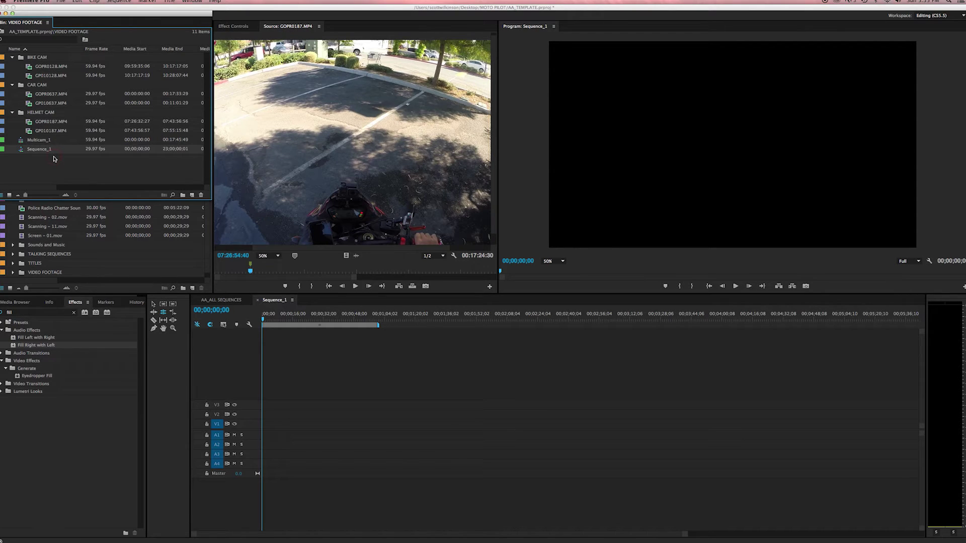
{"action": "left_click", "coordinate": [41, 169]}
Drag Multicam_1 to the start of Sequence_1, keeping existing sequence settings
{"action": "left_click", "coordinate": [30, 154]}
{"action": "left_click", "coordinate": [22, 143]}
{"action": "left_click", "coordinate": [65, 158]}
{"action": "left_click_drag", "start_coordinate": [65, 158], "coordinate": [262, 429]}
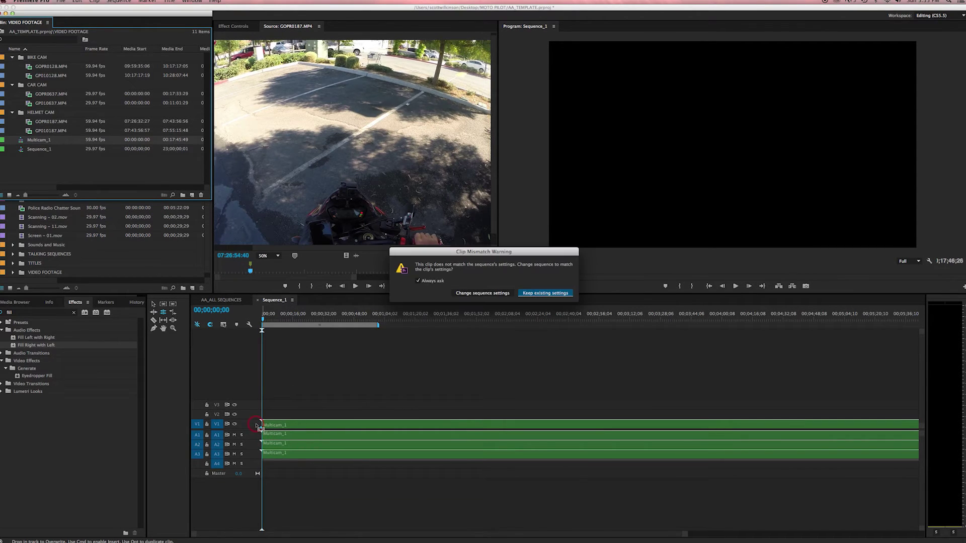
{"action": "left_click", "coordinate": [541, 293]}
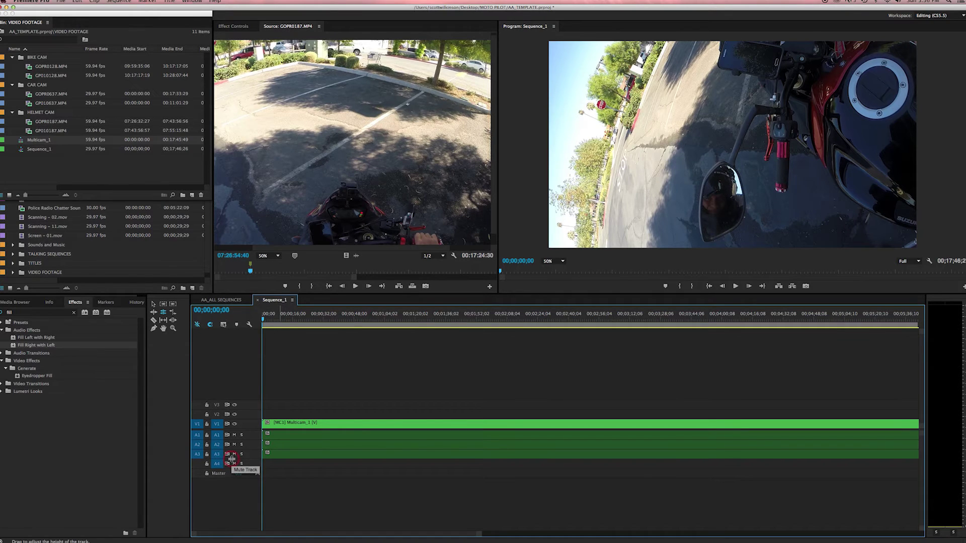
{"action": "left_click_drag", "start_coordinate": [230, 458], "coordinate": [231, 474]}
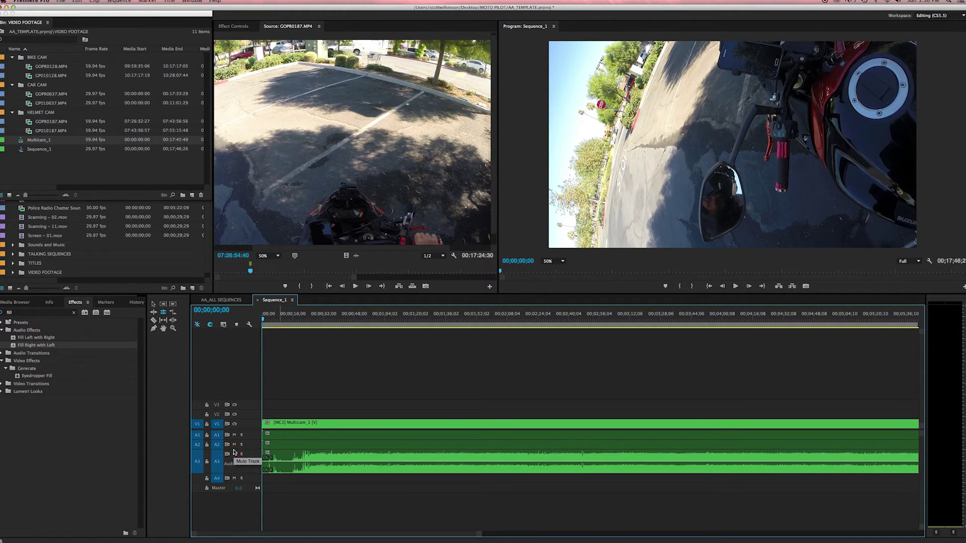
Make the Audio 2 and Audio 3 tracks taller to show their waveforms
{"action": "left_click", "coordinate": [233, 461]}
{"action": "left_click_drag", "start_coordinate": [229, 458], "coordinate": [229, 444]}
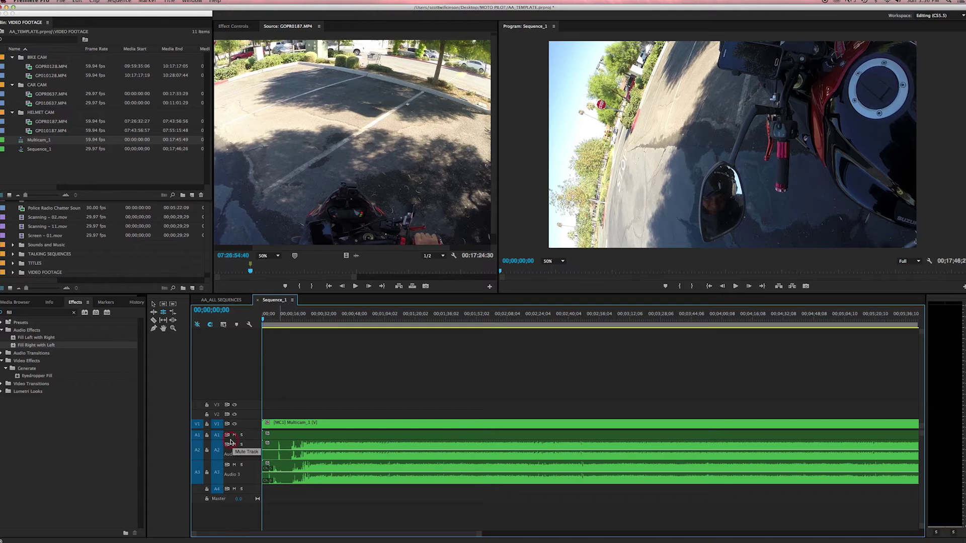
{"action": "left_click_drag", "start_coordinate": [229, 449], "coordinate": [229, 459]}
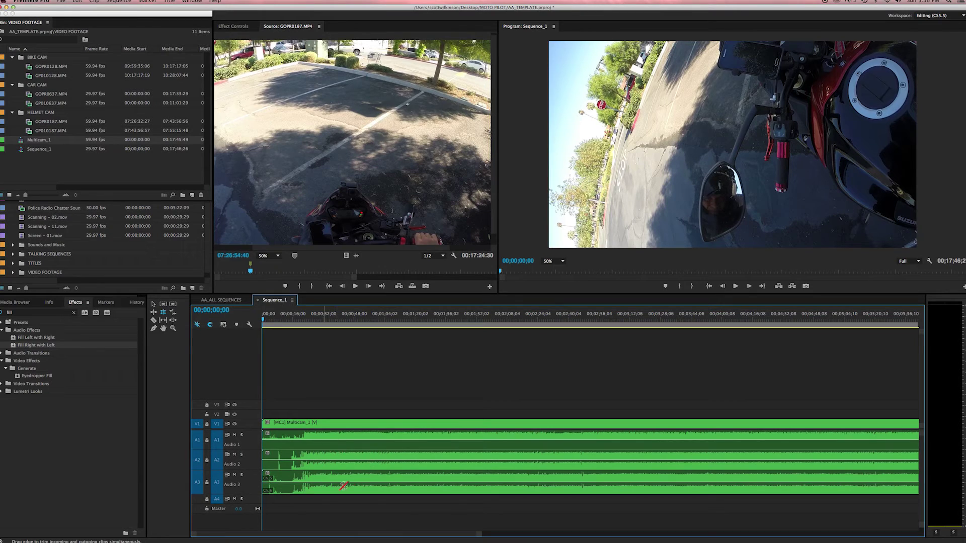
Delete Multicam_1's Audio 2 and Audio 3 clips, then select its Audio 1 clip
{"action": "left_click", "coordinate": [324, 461]}
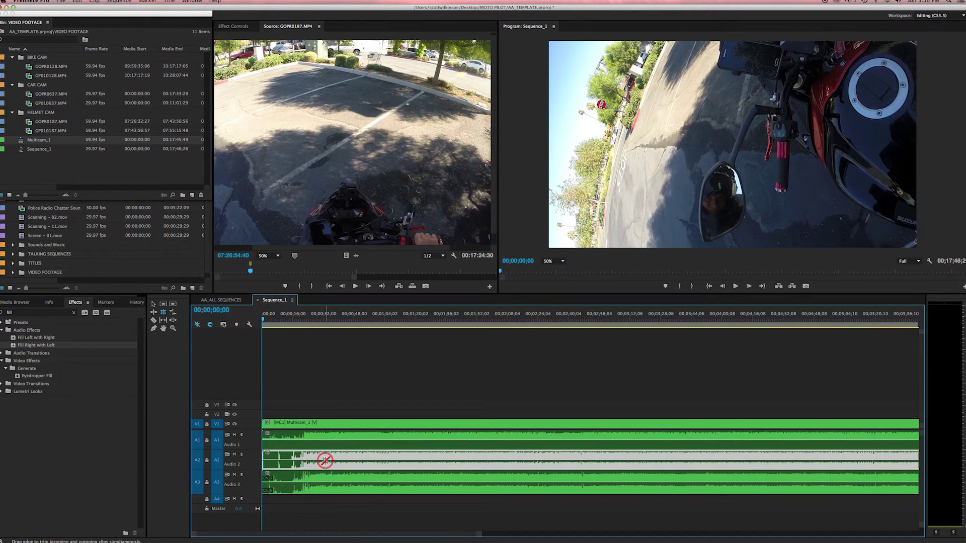
{"action": "key", "text": "Delete"}
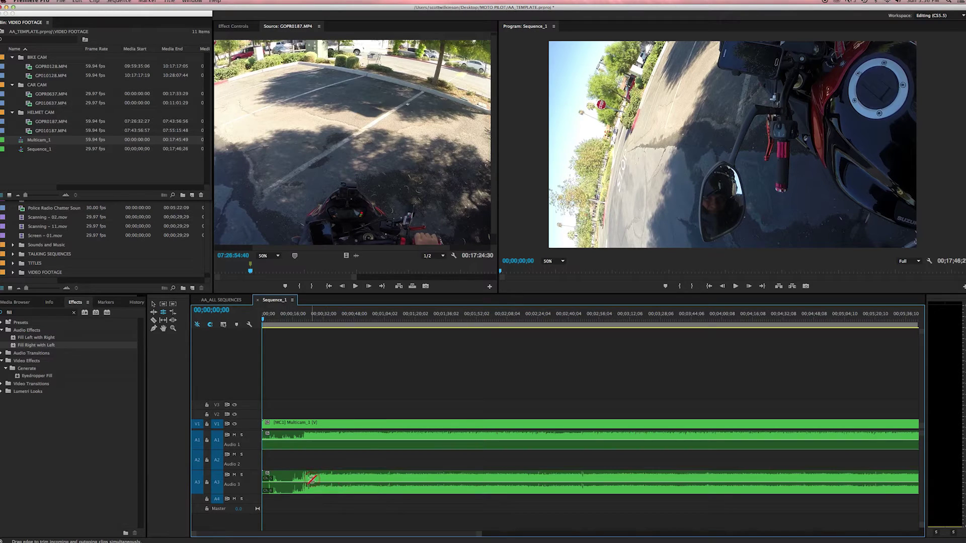
{"action": "left_click", "coordinate": [154, 304]}
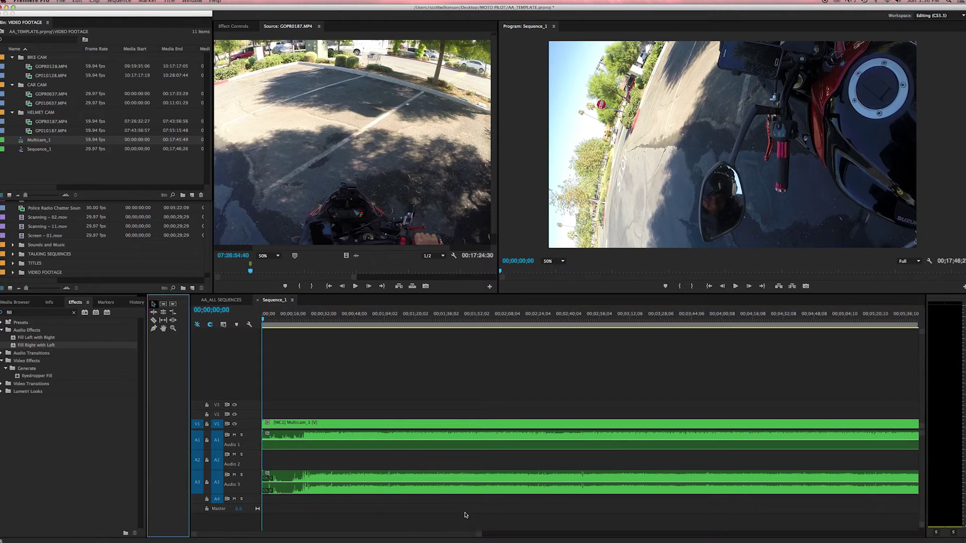
{"action": "left_click", "coordinate": [339, 481]}
{"action": "key", "text": "Delete"}
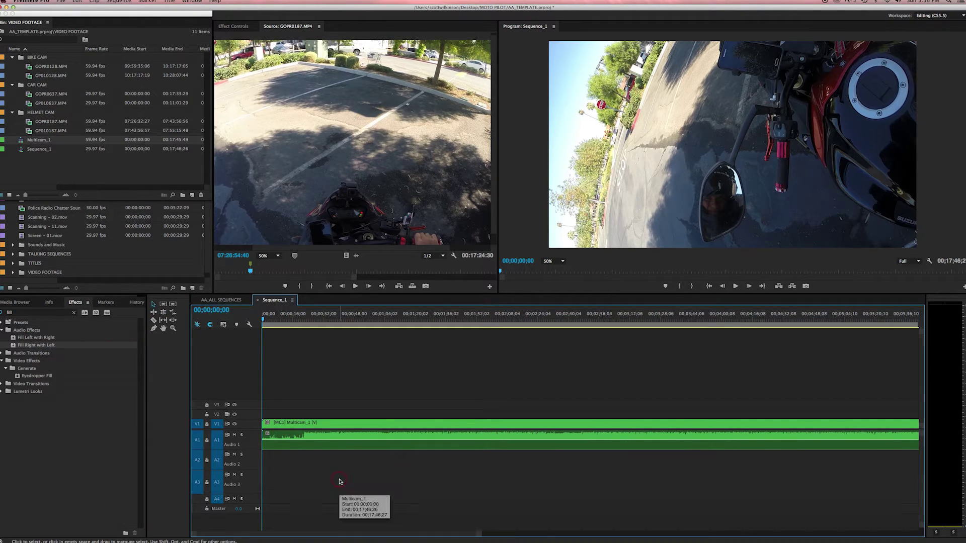
{"action": "left_click", "coordinate": [288, 445]}
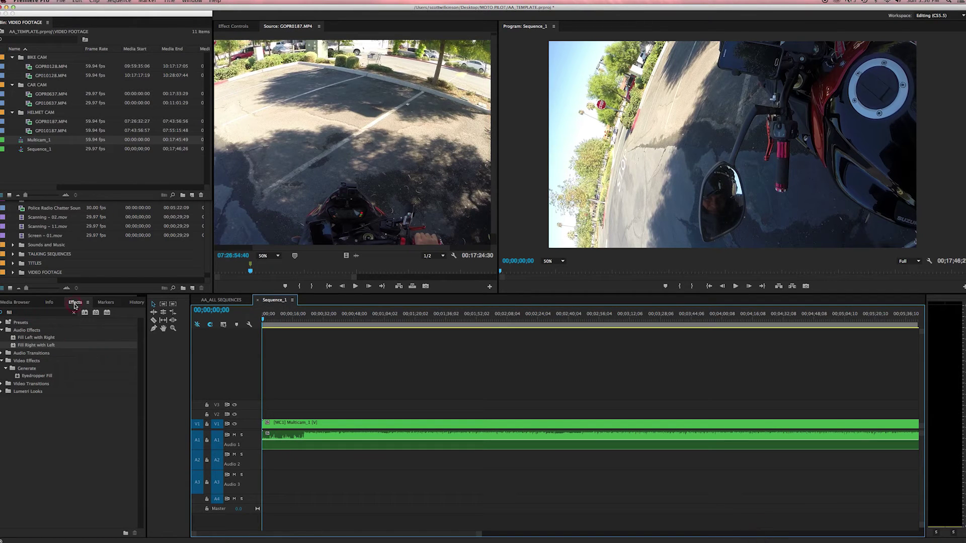
Filter the Effects panel for 'fill' and drag Fill Right with Left onto the audio clip
{"action": "left_click", "coordinate": [11, 313]}
{"action": "left_click", "coordinate": [20, 313]}
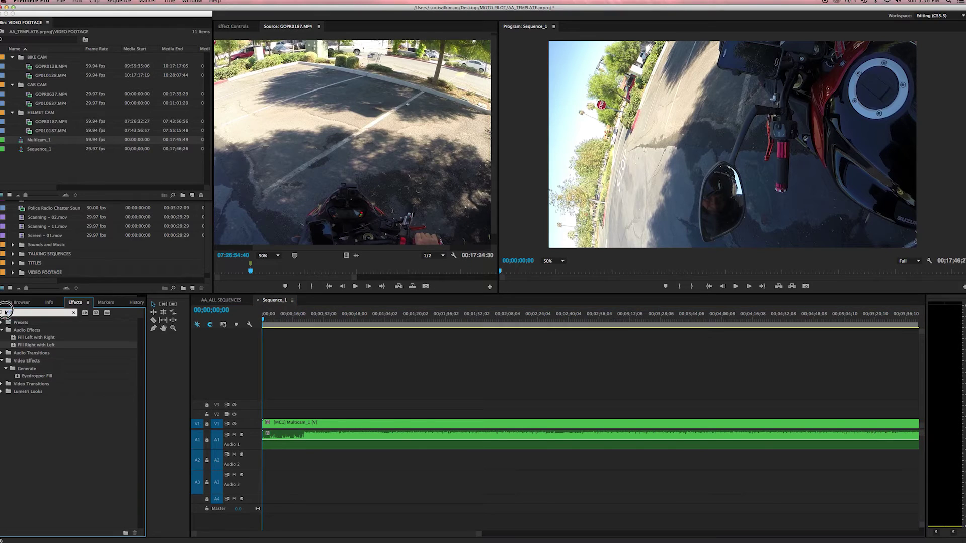
{"action": "type", "text": "fill"}
{"action": "left_click", "coordinate": [20, 346]}
{"action": "left_click", "coordinate": [14, 346]}
{"action": "left_click_drag", "start_coordinate": [14, 347], "coordinate": [309, 434]}
Reapply Fill Right with Left to the Audio 1 clip and expand the V1 track to show thumbnails
{"action": "left_click", "coordinate": [304, 436]}
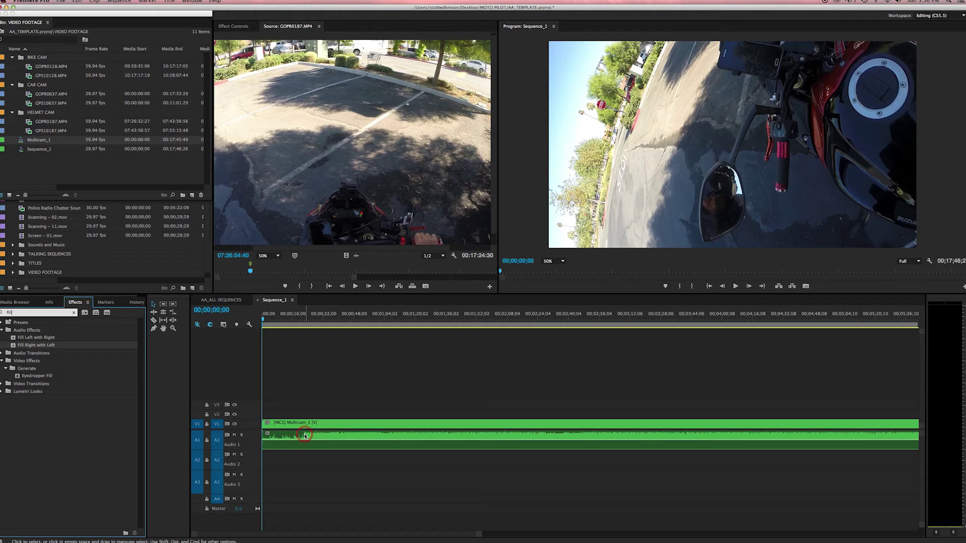
{"action": "left_click", "coordinate": [316, 446]}
{"action": "left_click", "coordinate": [13, 347]}
{"action": "left_click_drag", "start_coordinate": [14, 347], "coordinate": [307, 446]}
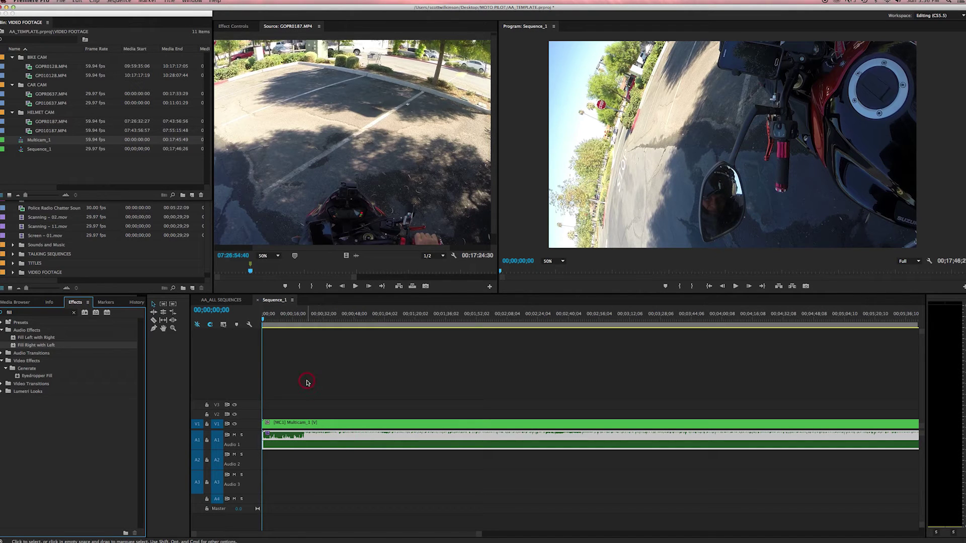
{"action": "left_click", "coordinate": [222, 426]}
{"action": "double_click", "coordinate": [243, 420]}
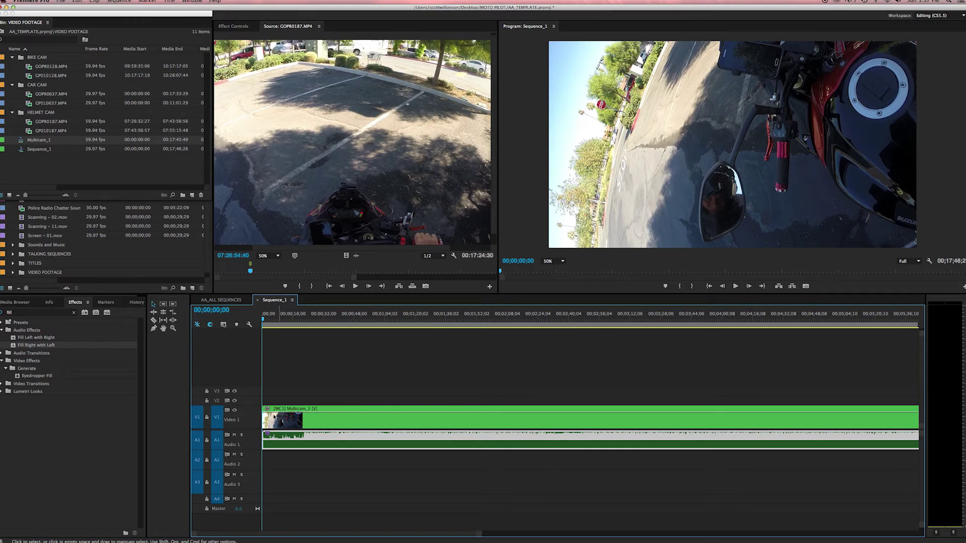
Lower the playback volume and set the Program monitor's display mode to Multi-Camera
{"action": "left_click", "coordinate": [303, 438]}
{"action": "left_click", "coordinate": [312, 362]}
{"action": "key", "text": "XF86AudioLowerVolume"}
{"action": "key", "text": "XF86AudioLowerVolume"}
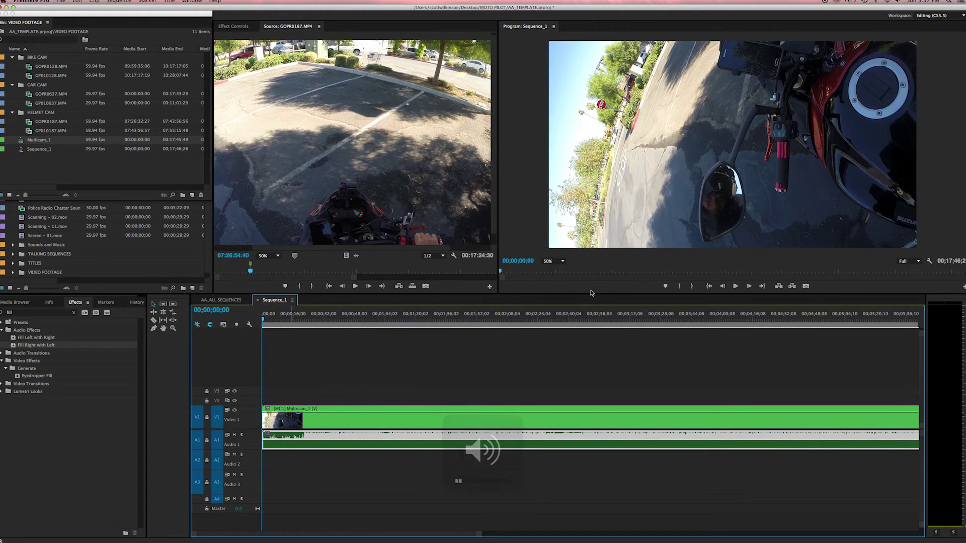
{"action": "left_click", "coordinate": [653, 143]}
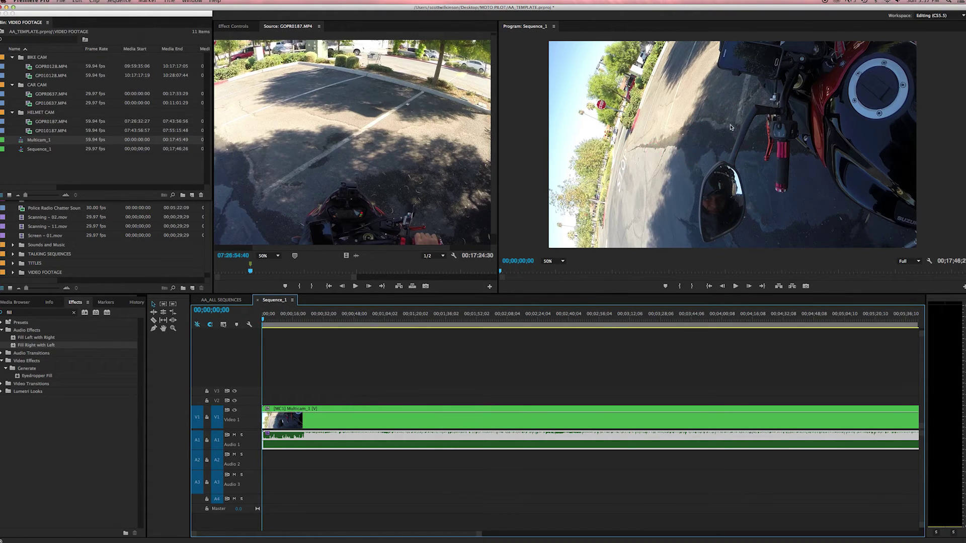
{"action": "left_click", "coordinate": [653, 145]}
{"action": "left_click", "coordinate": [654, 149]}
{"action": "right_click", "coordinate": [654, 150]}
{"action": "key", "text": "Escape"}
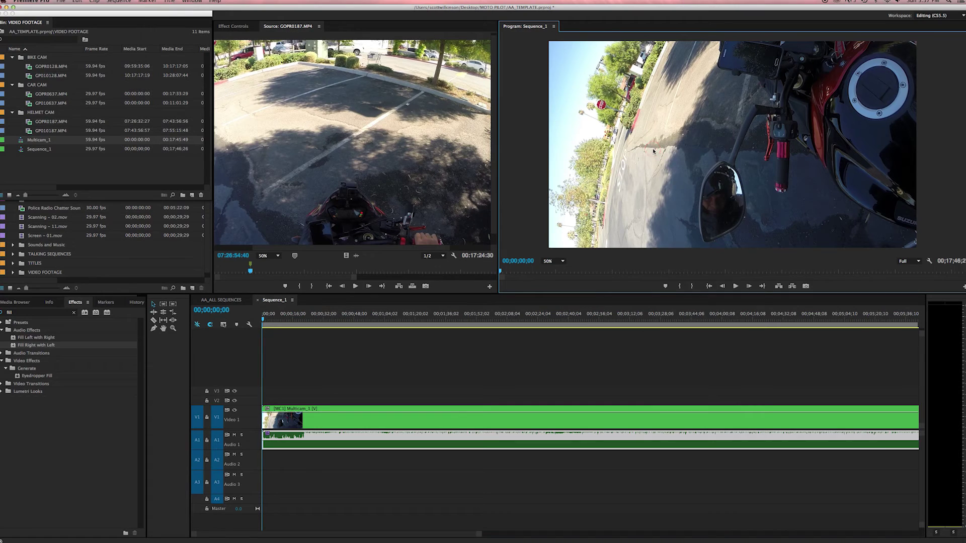
{"action": "right_click", "coordinate": [653, 150]}
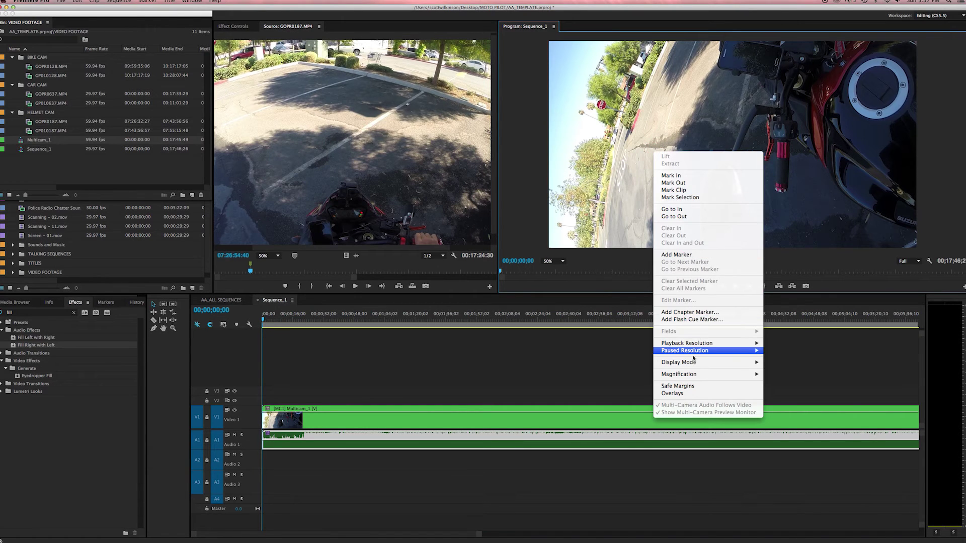
{"action": "mouse_move", "coordinate": [691, 362]}
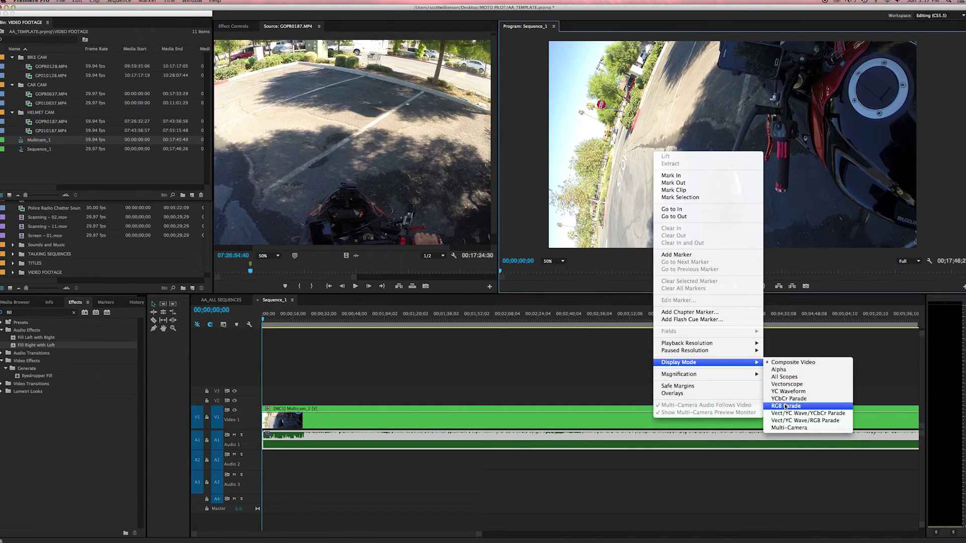
{"action": "left_click", "coordinate": [785, 428]}
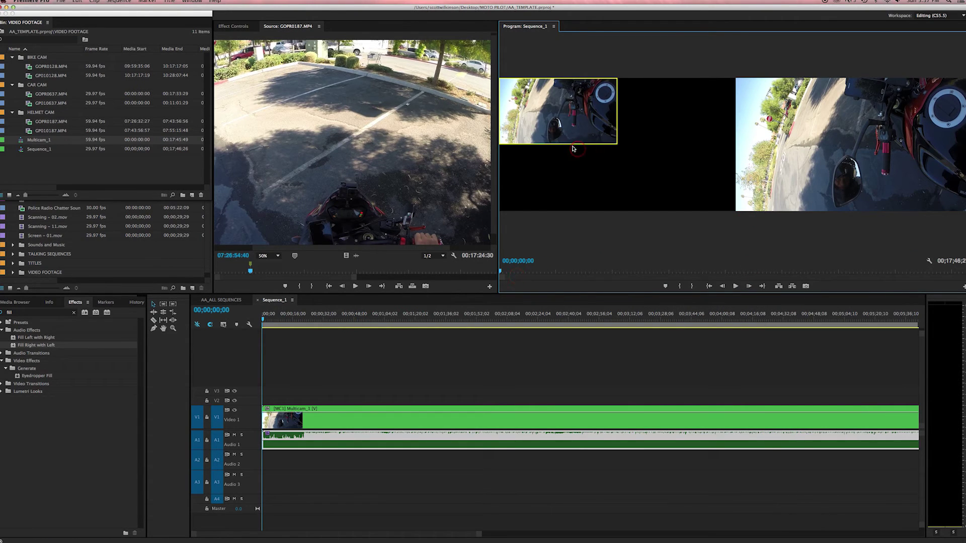
Play Sequence_1 in the multi-camera view and stop playback around 00;00;15;07
{"action": "left_click", "coordinate": [579, 111]}
{"action": "left_click", "coordinate": [572, 160]}
{"action": "key", "text": "space"}
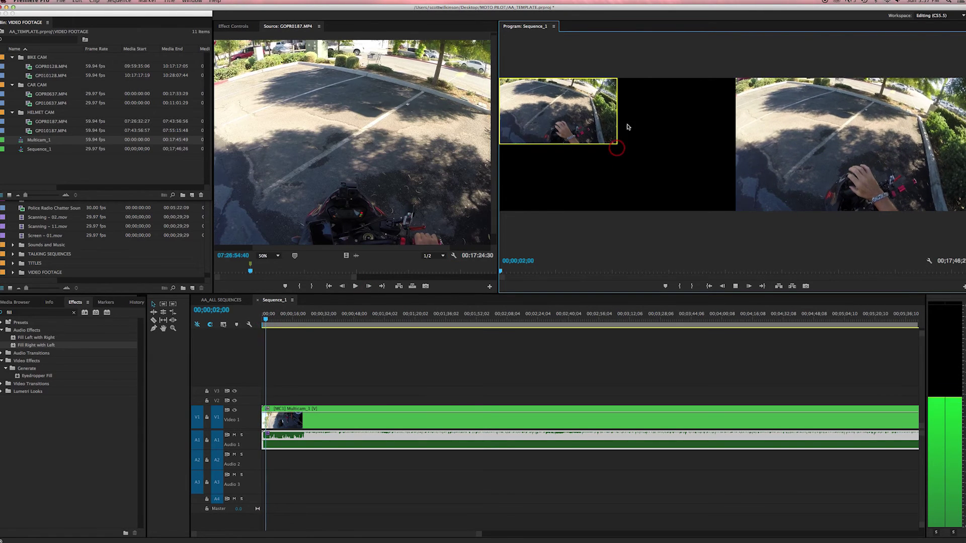
{"action": "left_click", "coordinate": [651, 117]}
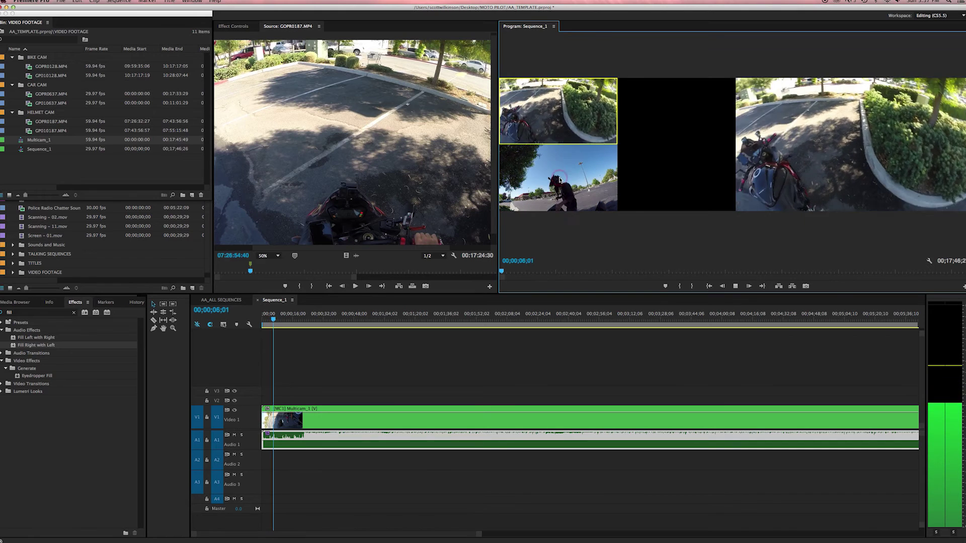
{"action": "left_click", "coordinate": [664, 115]}
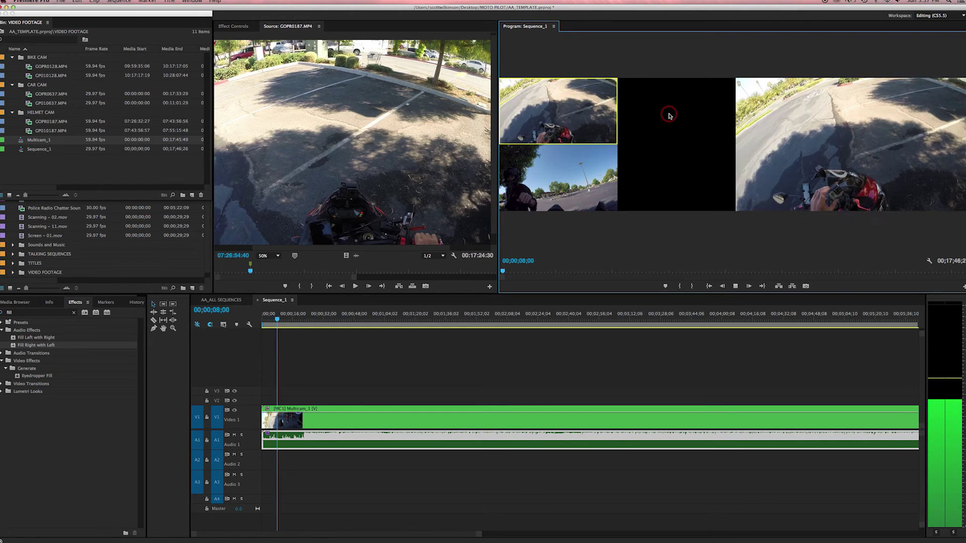
{"action": "left_click", "coordinate": [657, 106]}
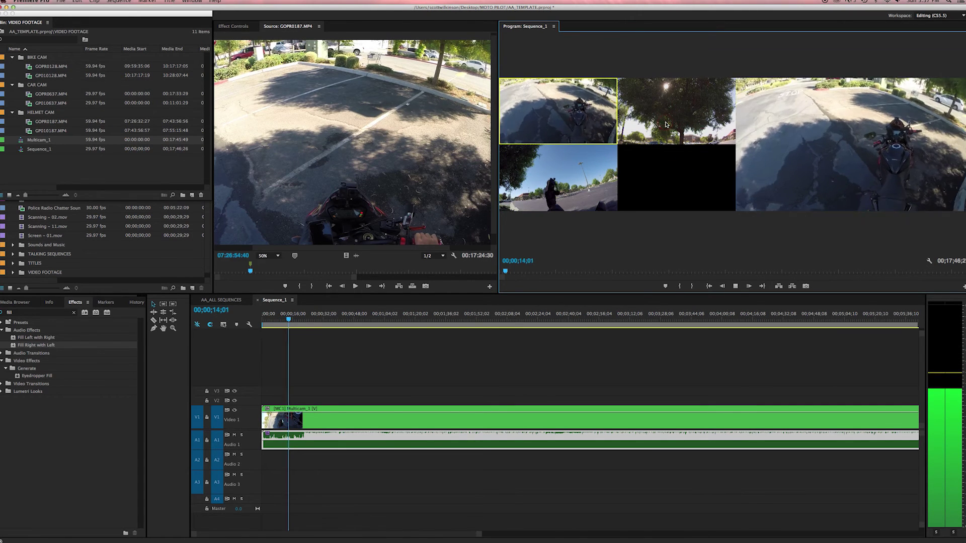
{"action": "left_click", "coordinate": [637, 148]}
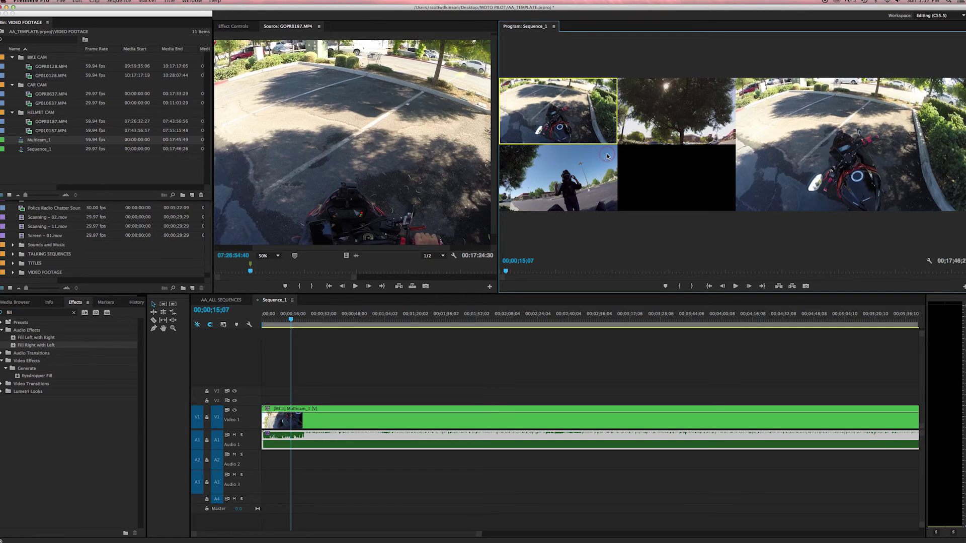
{"action": "left_click", "coordinate": [850, 120]}
{"action": "left_click", "coordinate": [596, 86]}
{"action": "left_click", "coordinate": [710, 179]}
{"action": "left_click", "coordinate": [340, 347]}
During playback, cut between the tree-view, helmet-cam, top-middle and top-left angles, stopping at 00;00;33;12
{"action": "left_click", "coordinate": [716, 118]}
{"action": "key", "text": "space"}
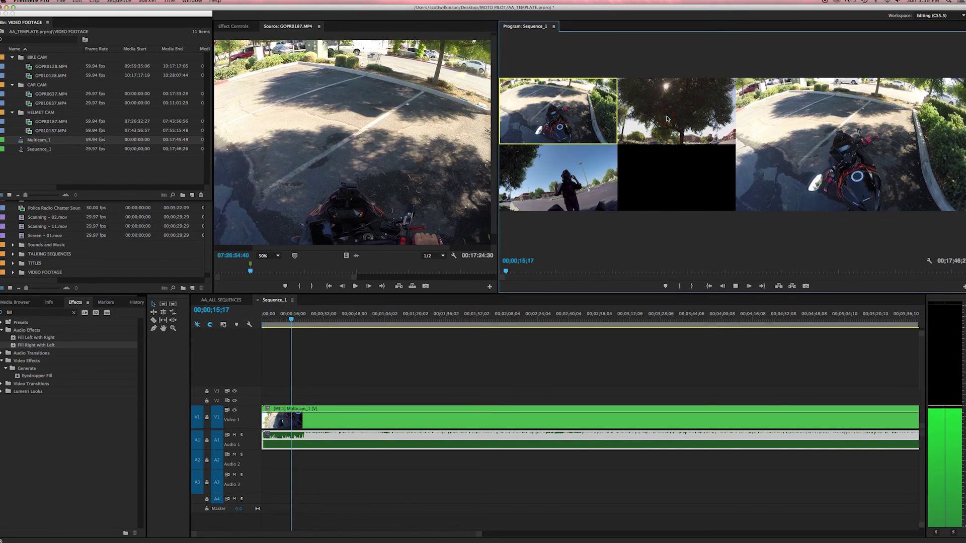
{"action": "left_click", "coordinate": [558, 168]}
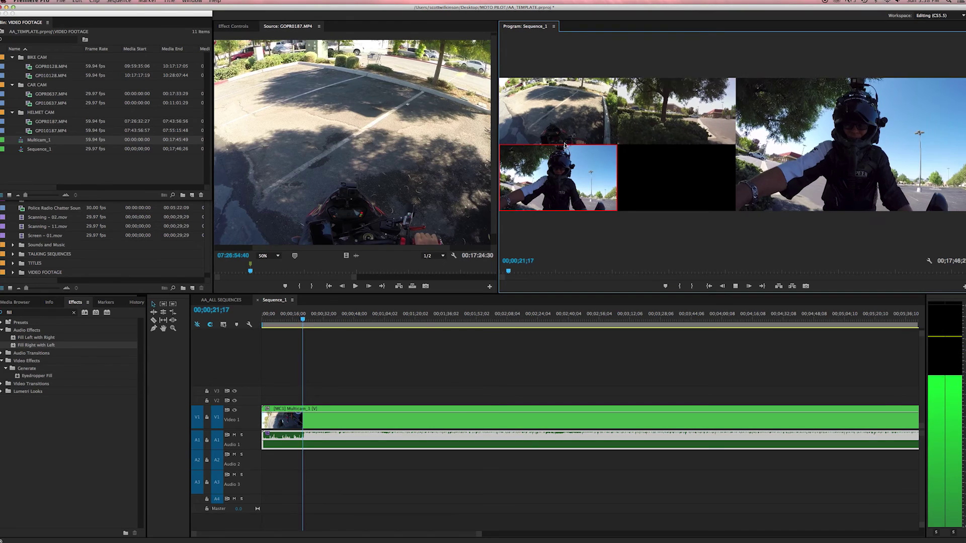
{"action": "left_click", "coordinate": [612, 158]}
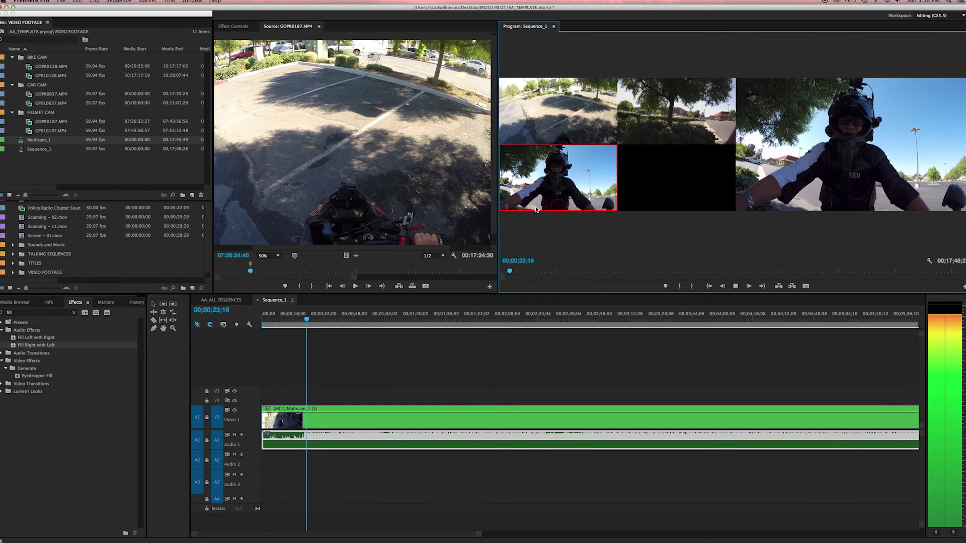
{"action": "left_click", "coordinate": [520, 205]}
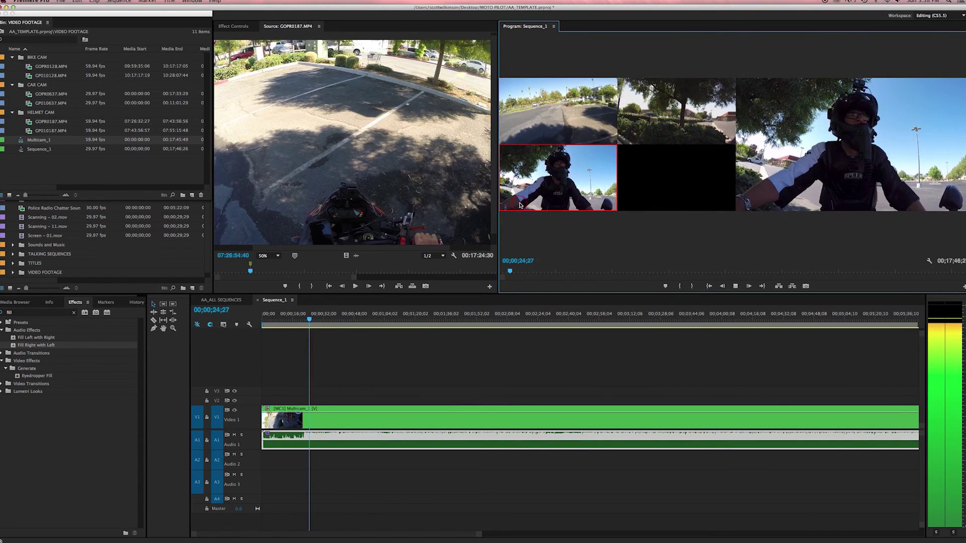
{"action": "left_click", "coordinate": [687, 110]}
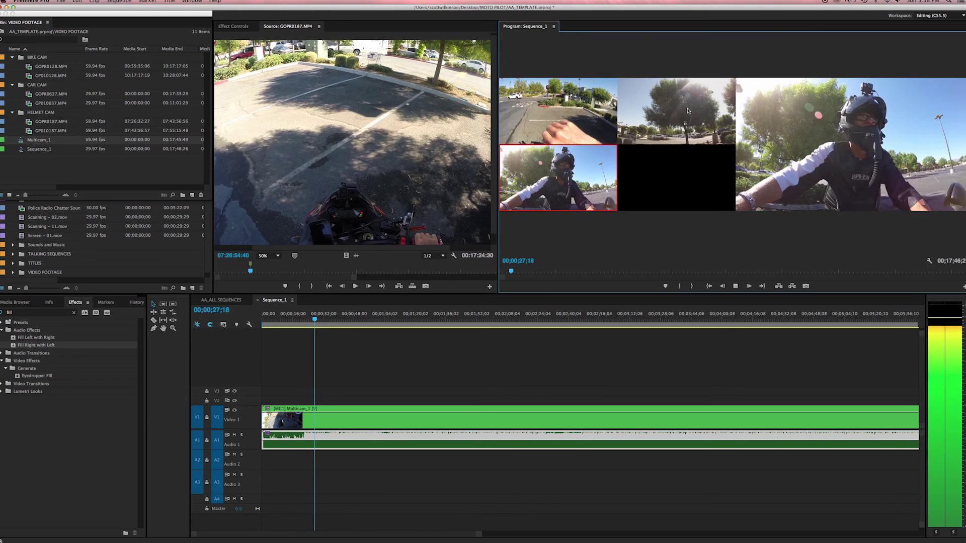
{"action": "left_click", "coordinate": [855, 135]}
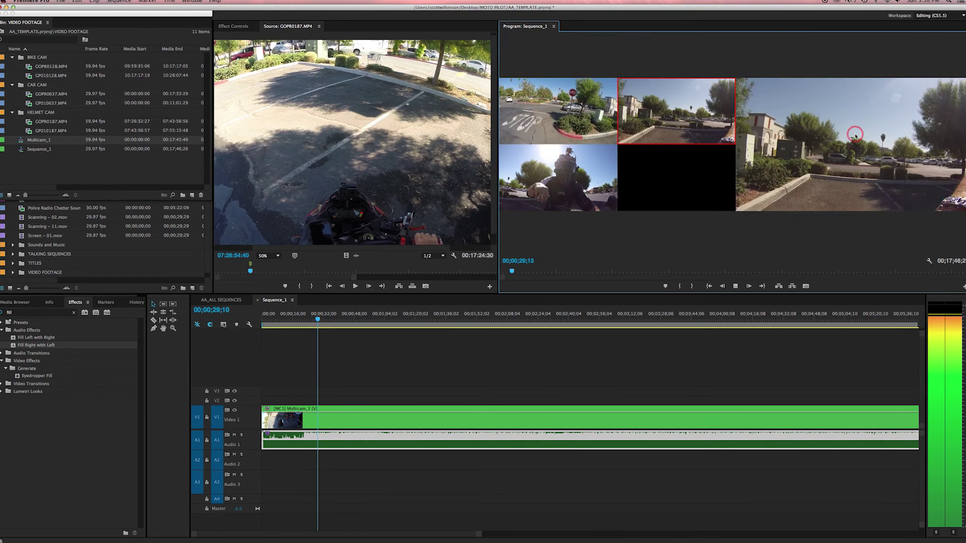
{"action": "left_click", "coordinate": [563, 117]}
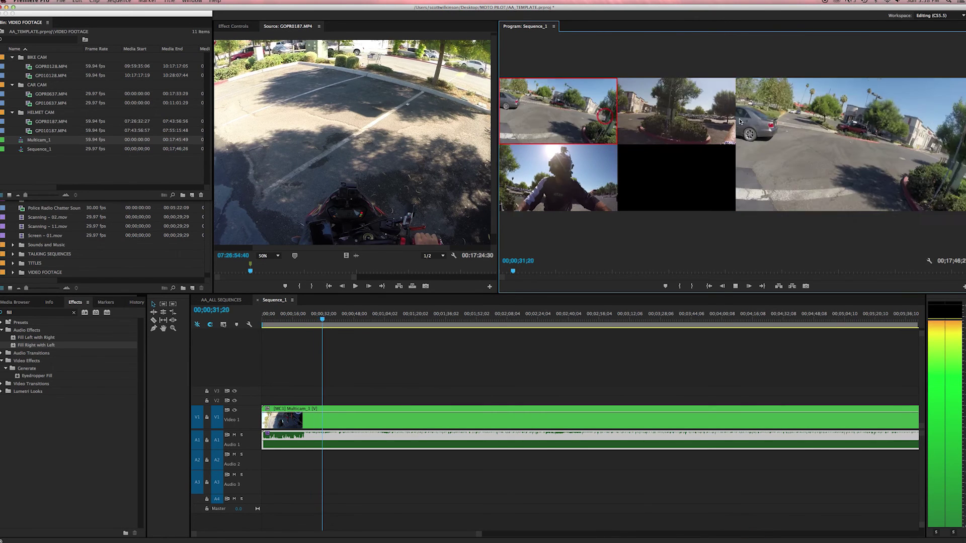
{"action": "left_click", "coordinate": [880, 134]}
{"action": "key", "text": "space"}
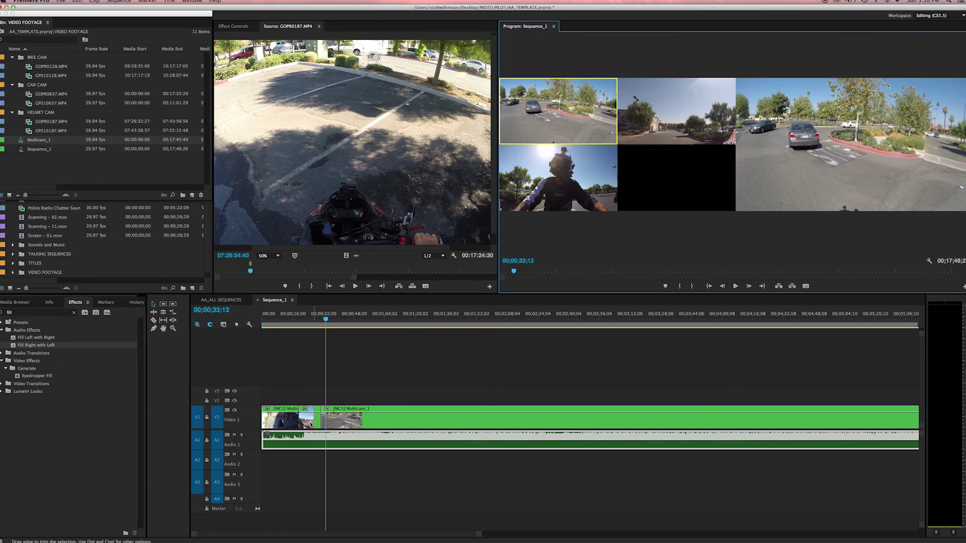
Select the cut between V1 multicam clips and switch to the Rolling Edit tool
{"action": "left_click", "coordinate": [320, 412]}
{"action": "left_click", "coordinate": [318, 416]}
{"action": "left_click", "coordinate": [160, 315]}
{"action": "left_click", "coordinate": [163, 315]}
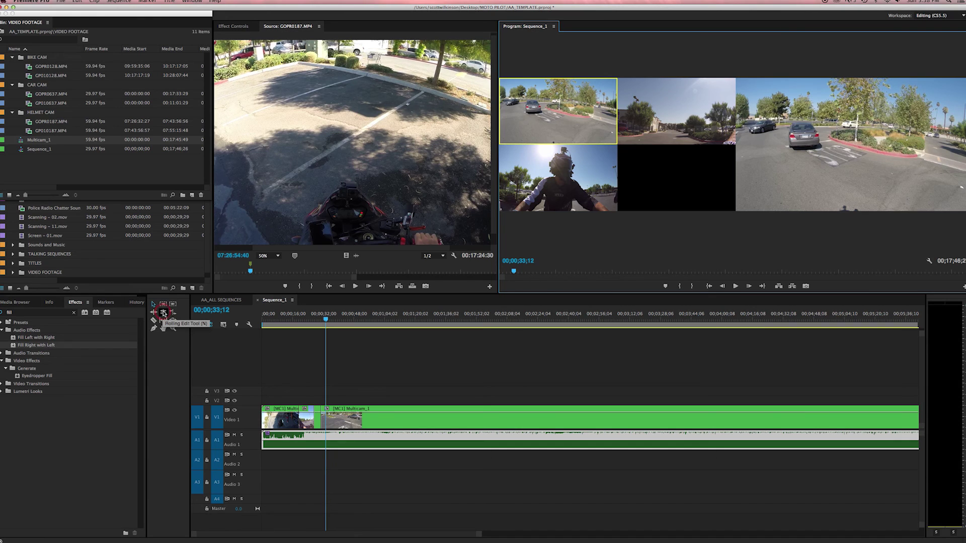
Roll the first V1 camera cut later and another cut point slightly earlier
{"action": "left_click", "coordinate": [320, 418]}
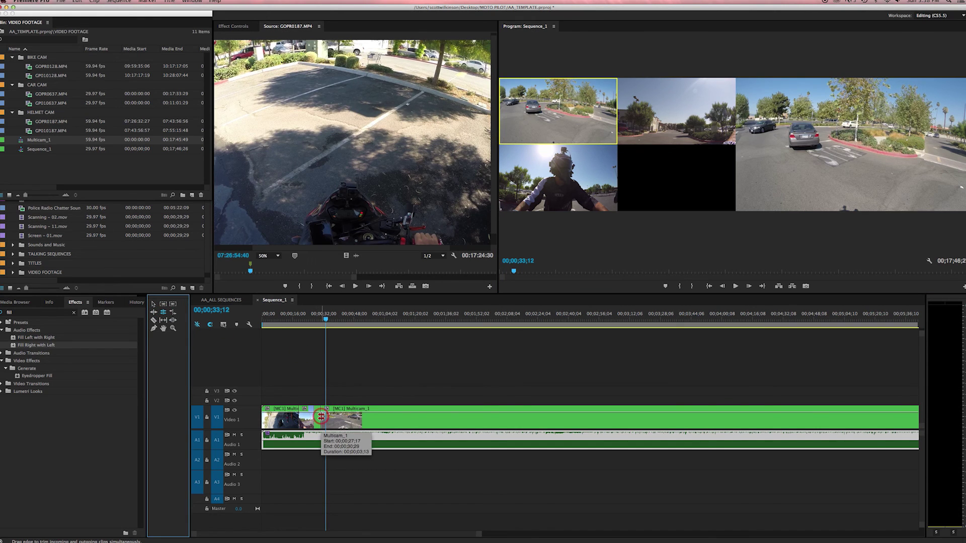
{"action": "left_click_drag", "start_coordinate": [321, 418], "coordinate": [342, 417]}
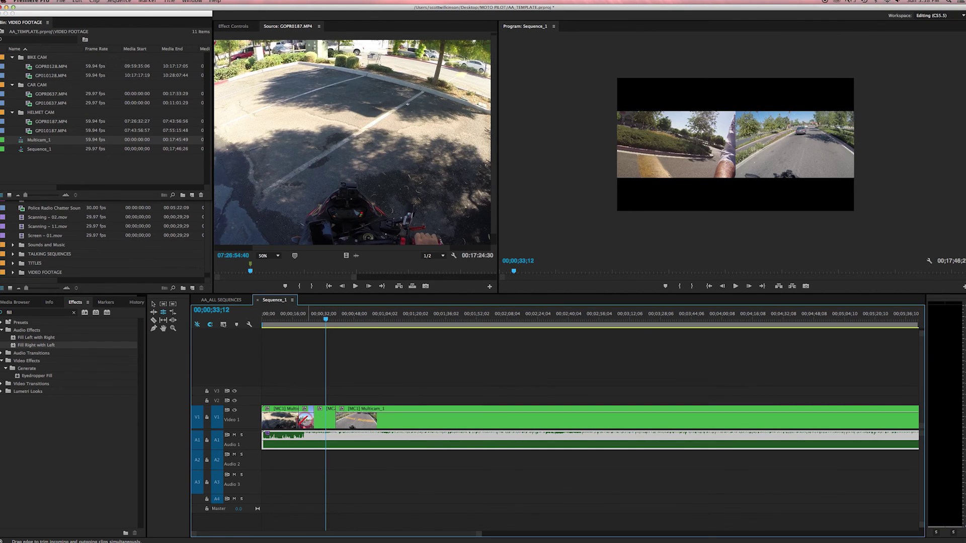
{"action": "left_click_drag", "start_coordinate": [298, 417], "coordinate": [298, 417]}
{"action": "left_click", "coordinate": [536, 205]}
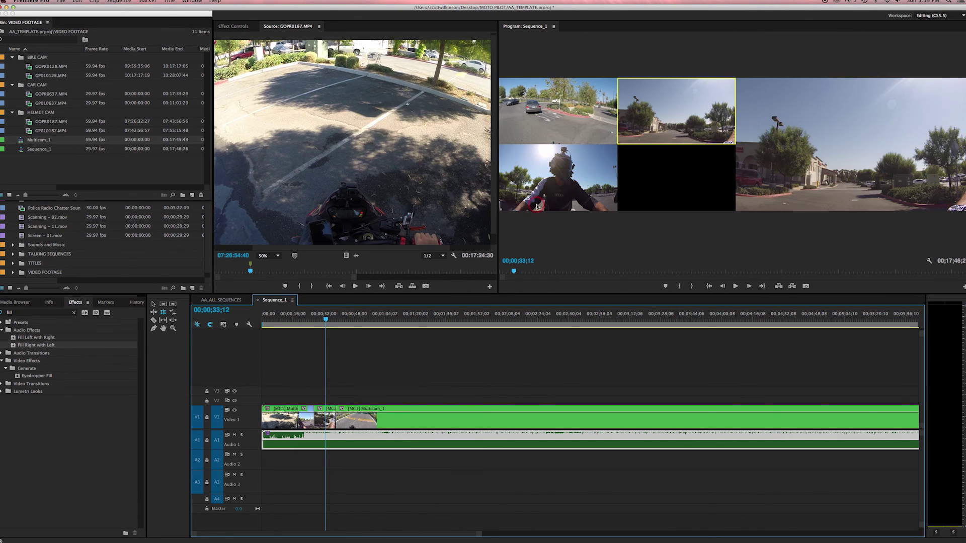
{"action": "left_click", "coordinate": [342, 366]}
{"action": "left_click", "coordinate": [331, 340]}
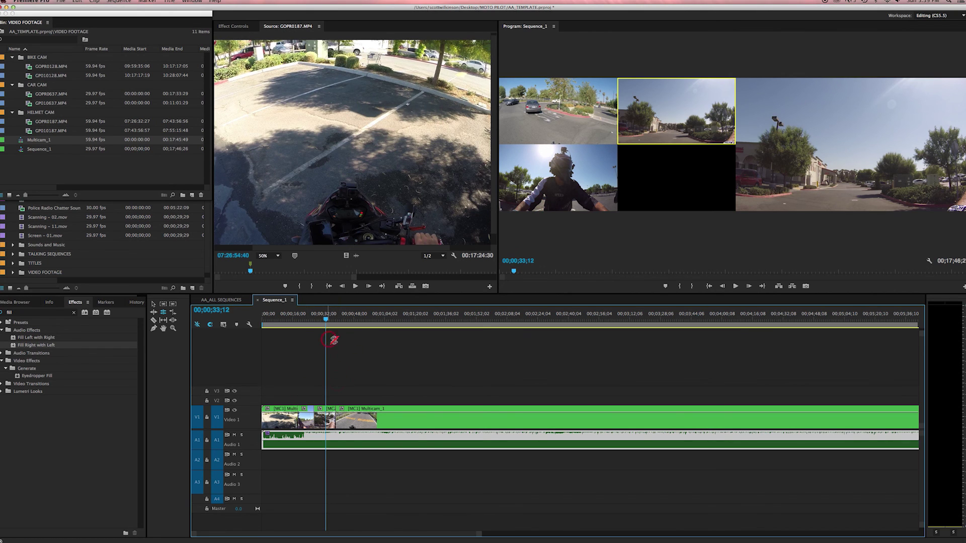